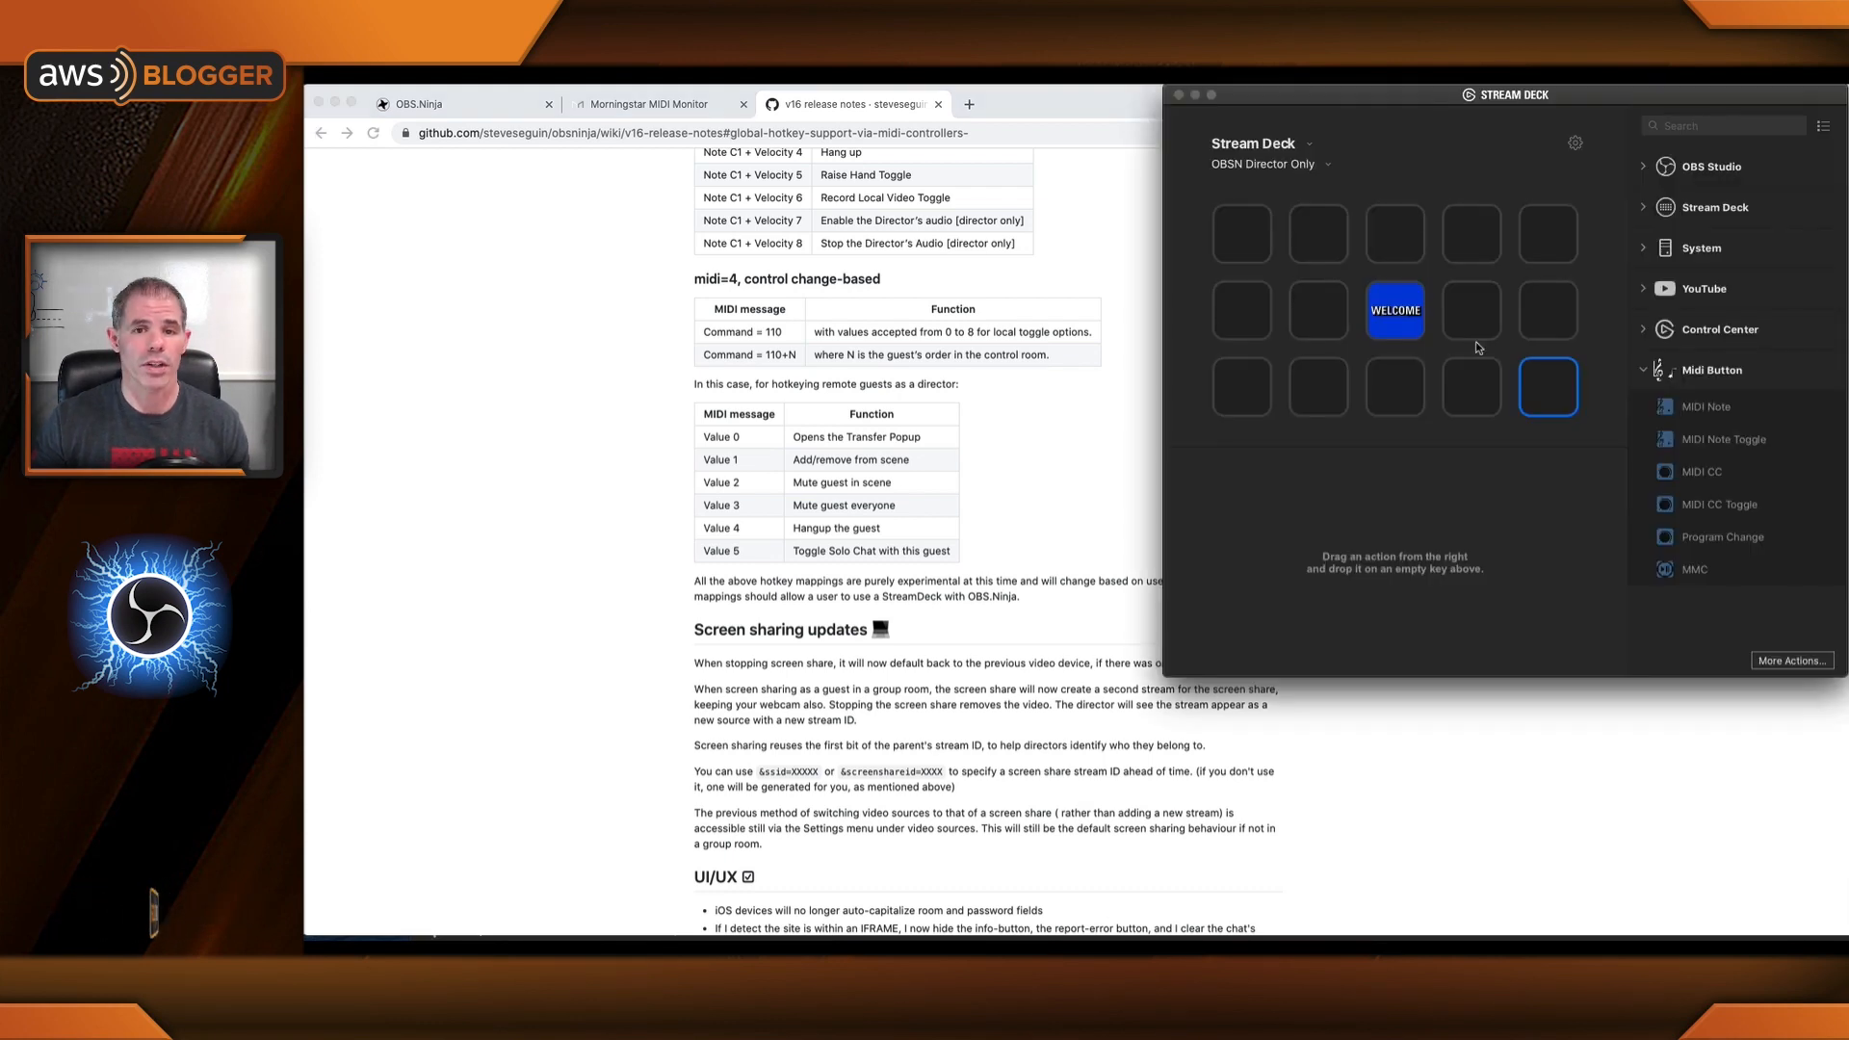
# Switch to OBS.Ninja, create a room named obsminitest, and enter its control center.
pyautogui.click(469, 104)
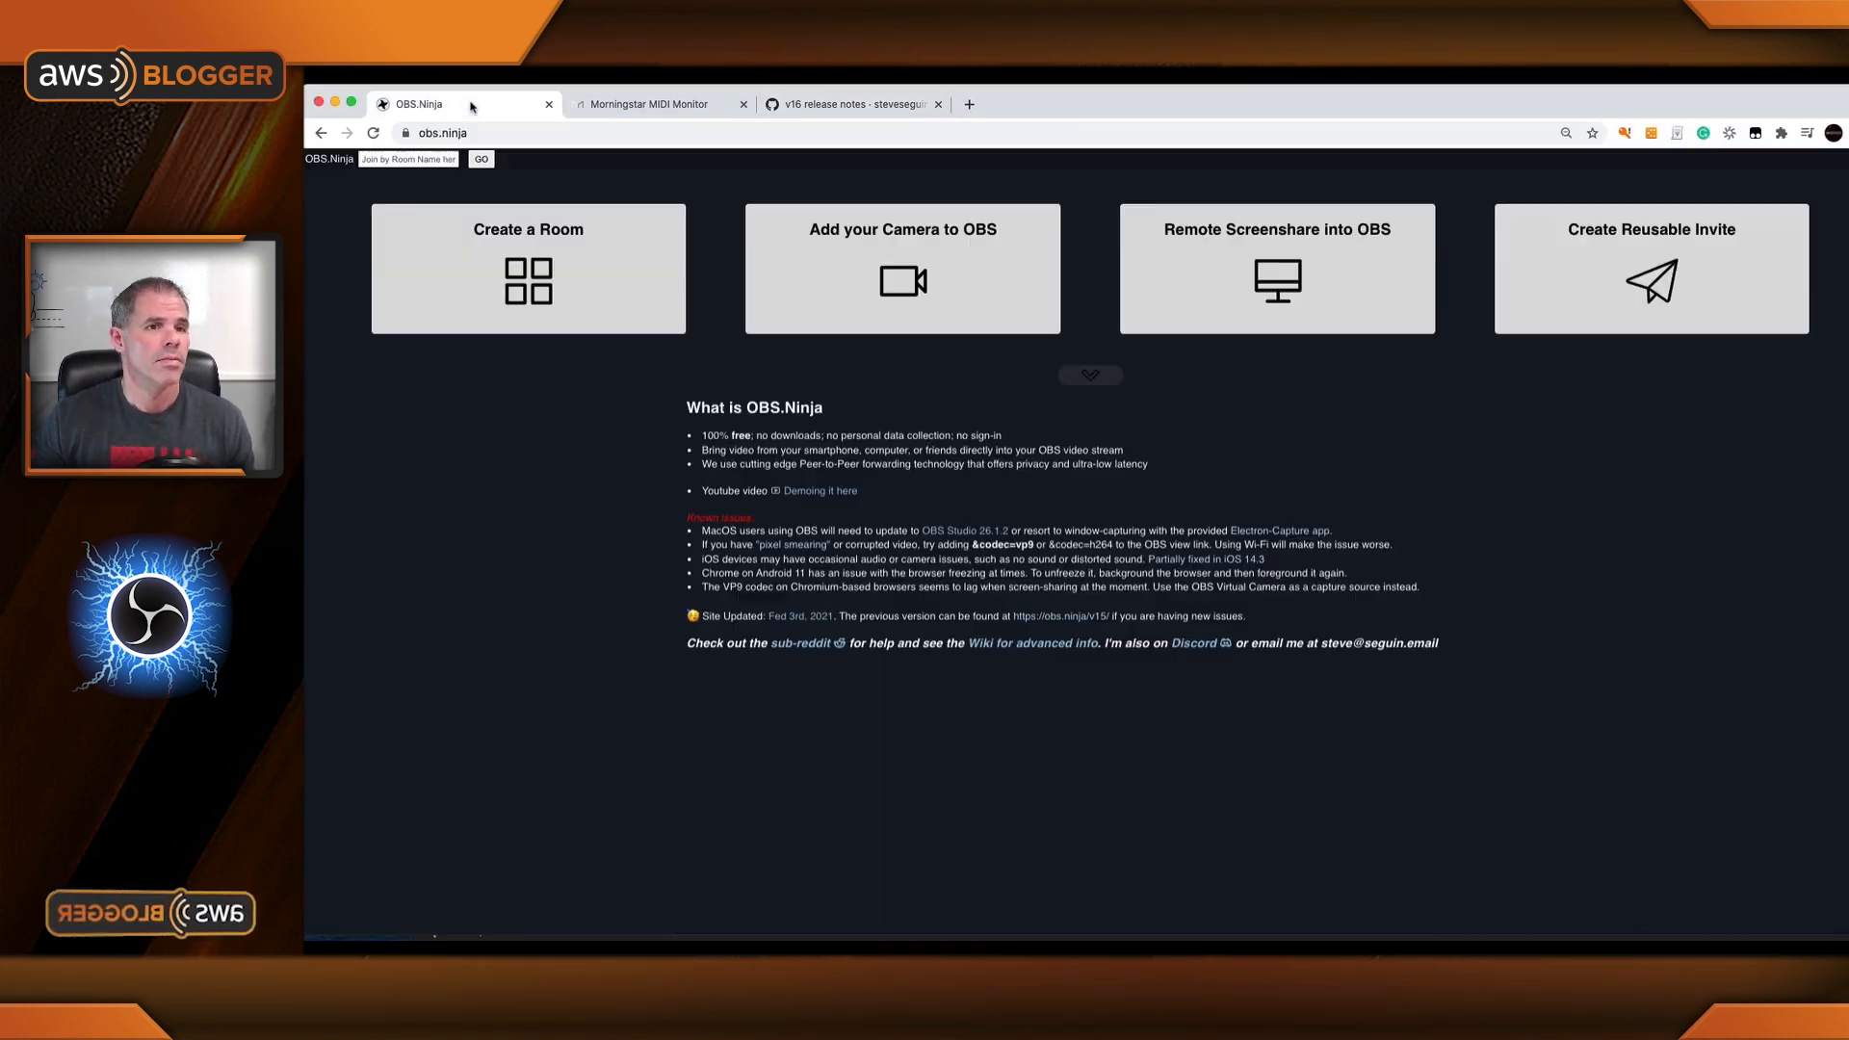
pyautogui.click(566, 253)
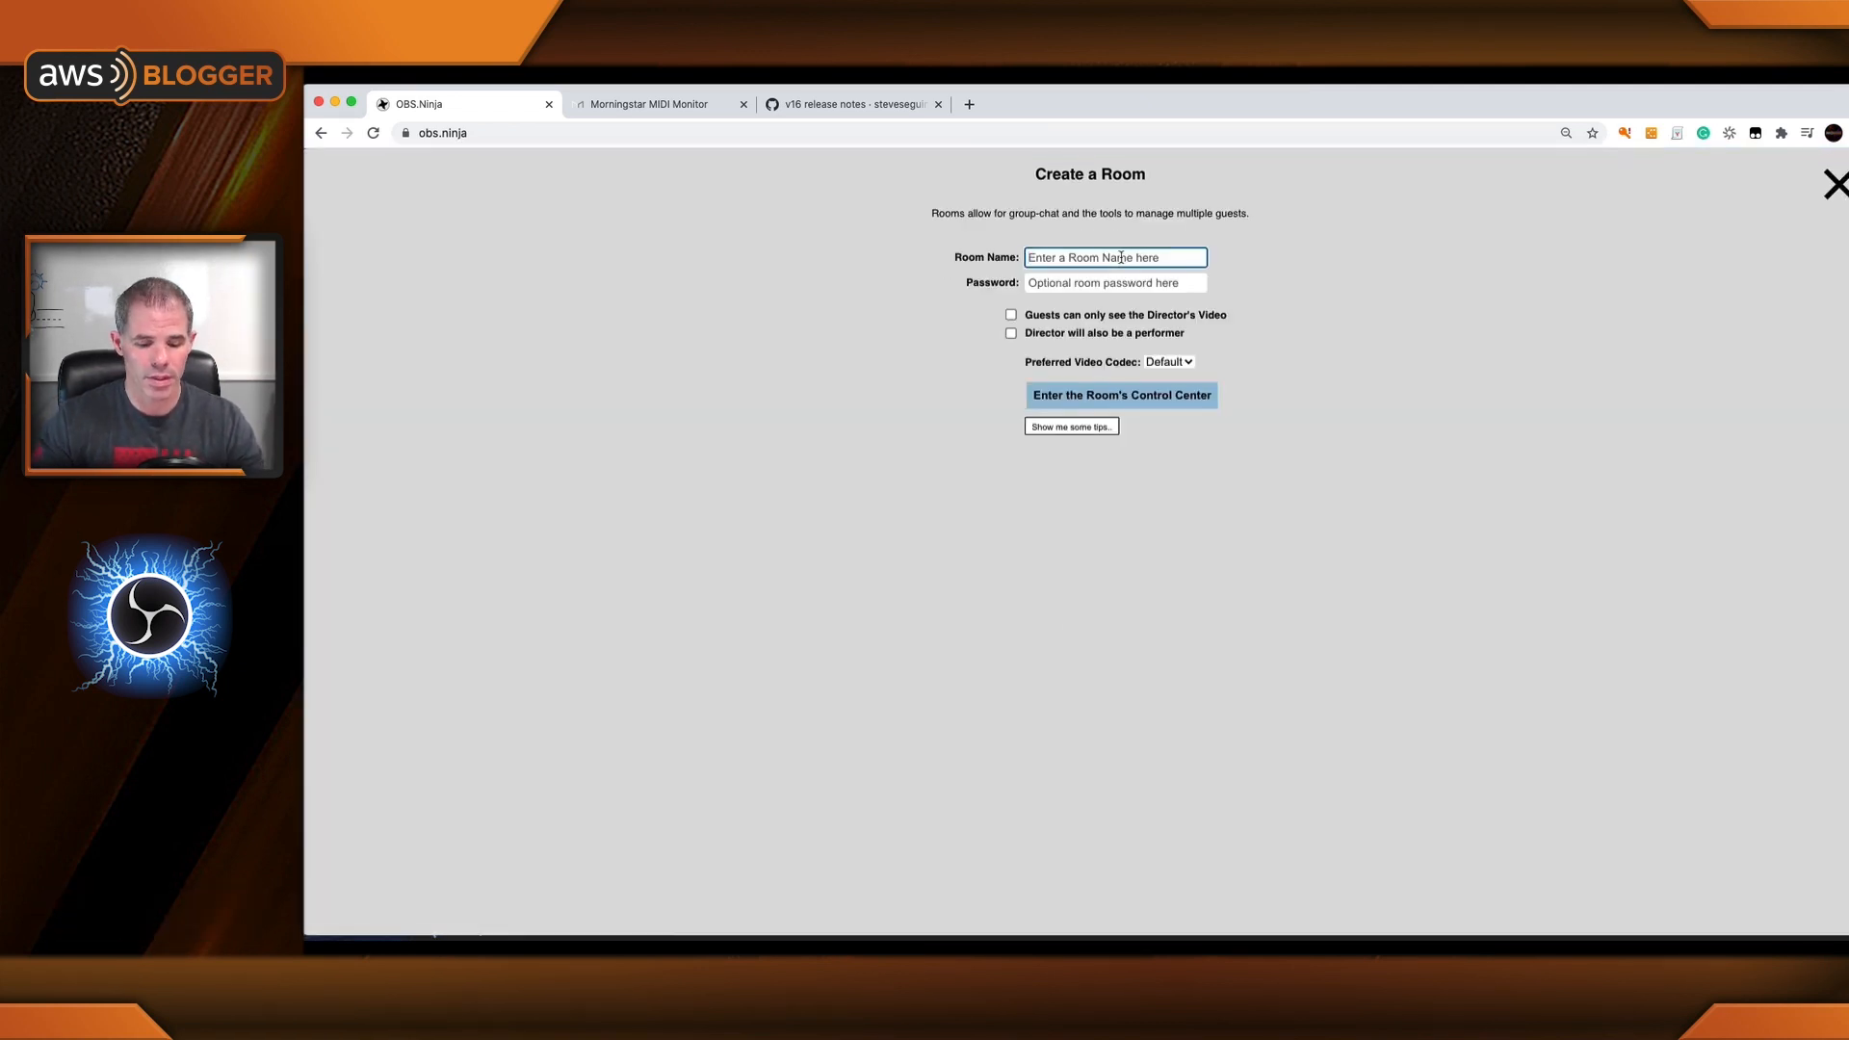
pyautogui.write('obsmin')
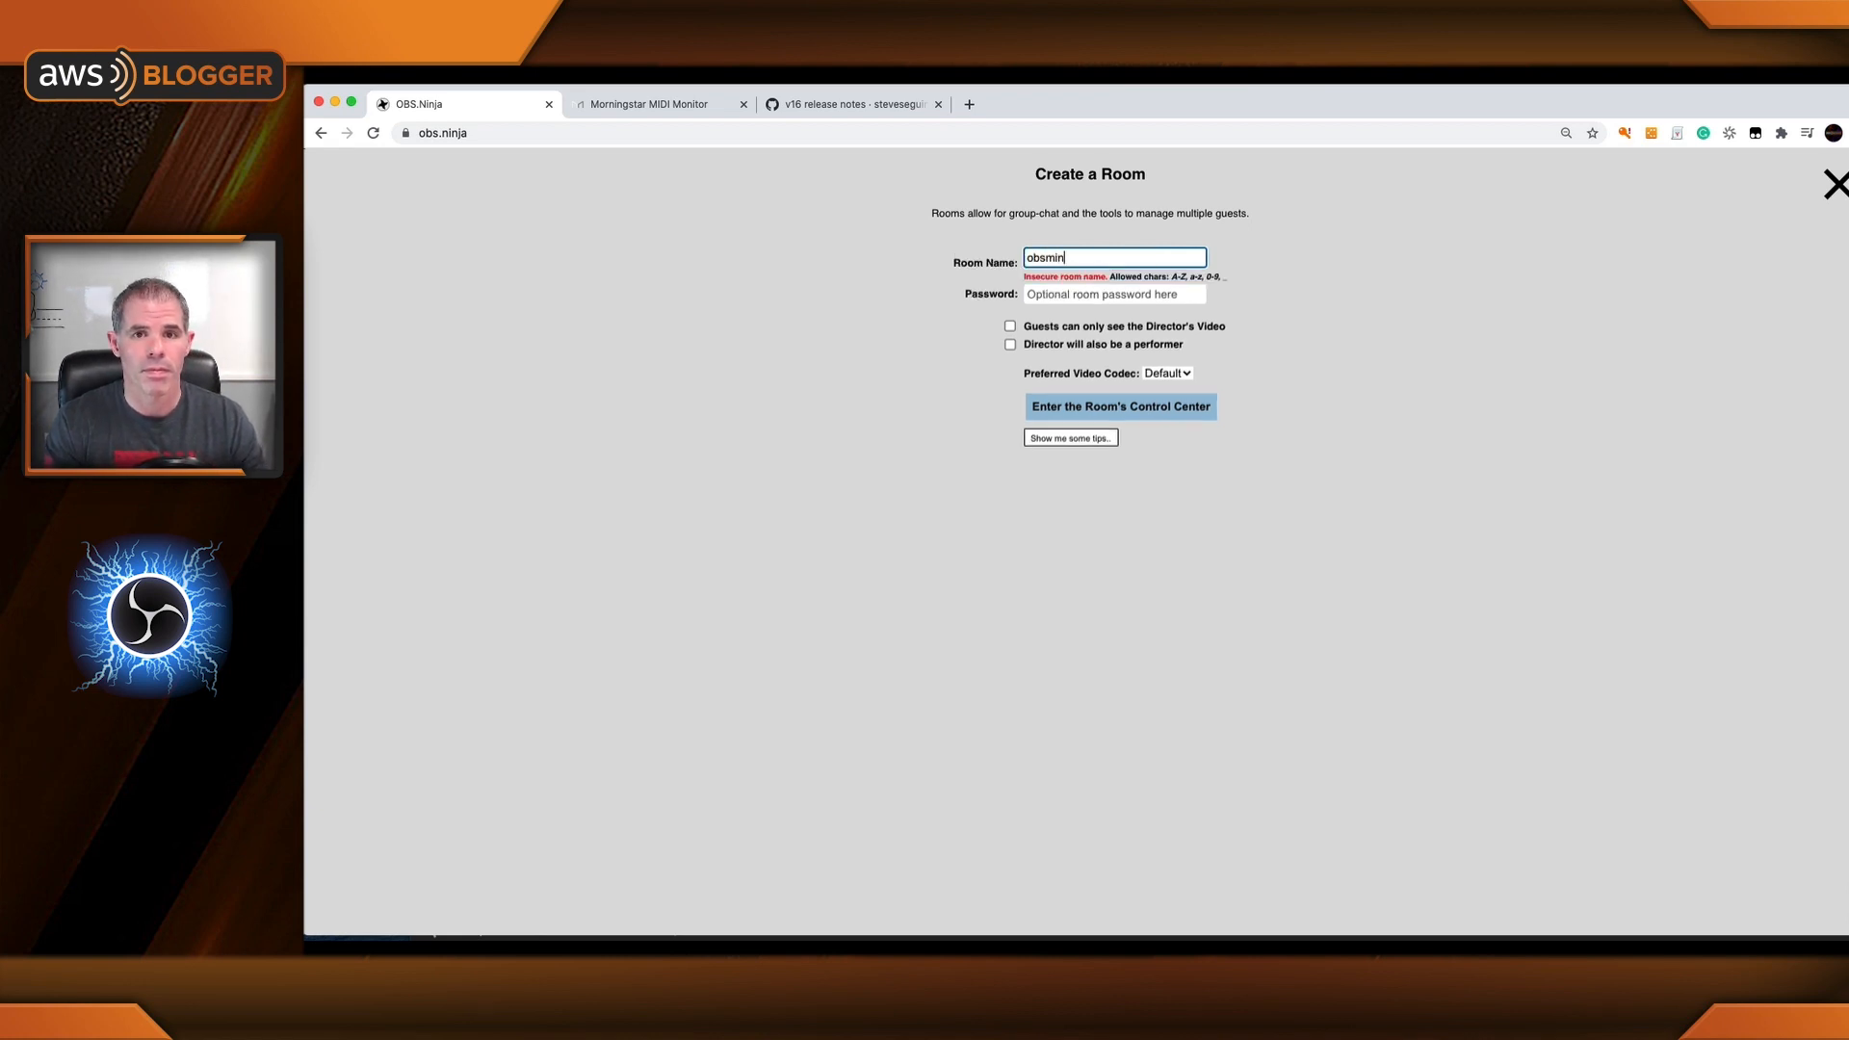
pyautogui.write('itest')
pyautogui.press('Return')
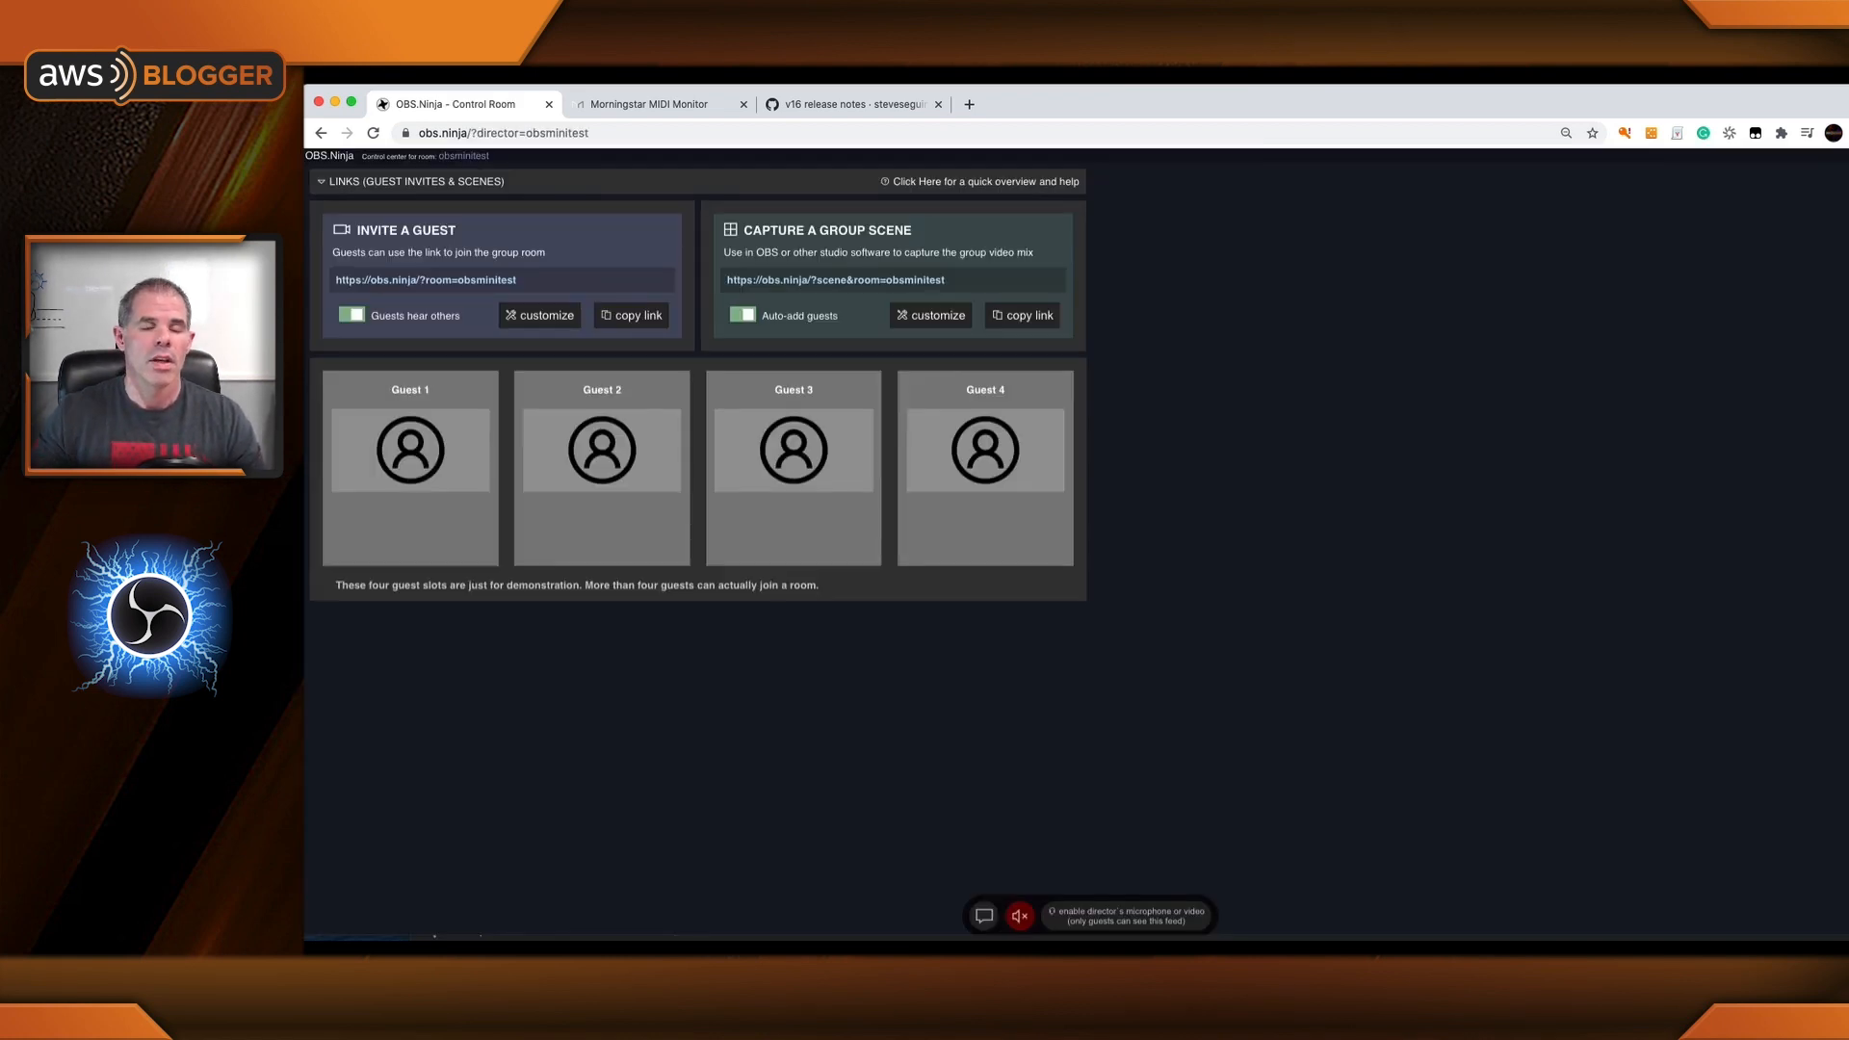
# Append &midi=4 to the director room's address and reload the control room with it.
pyautogui.click(984, 135)
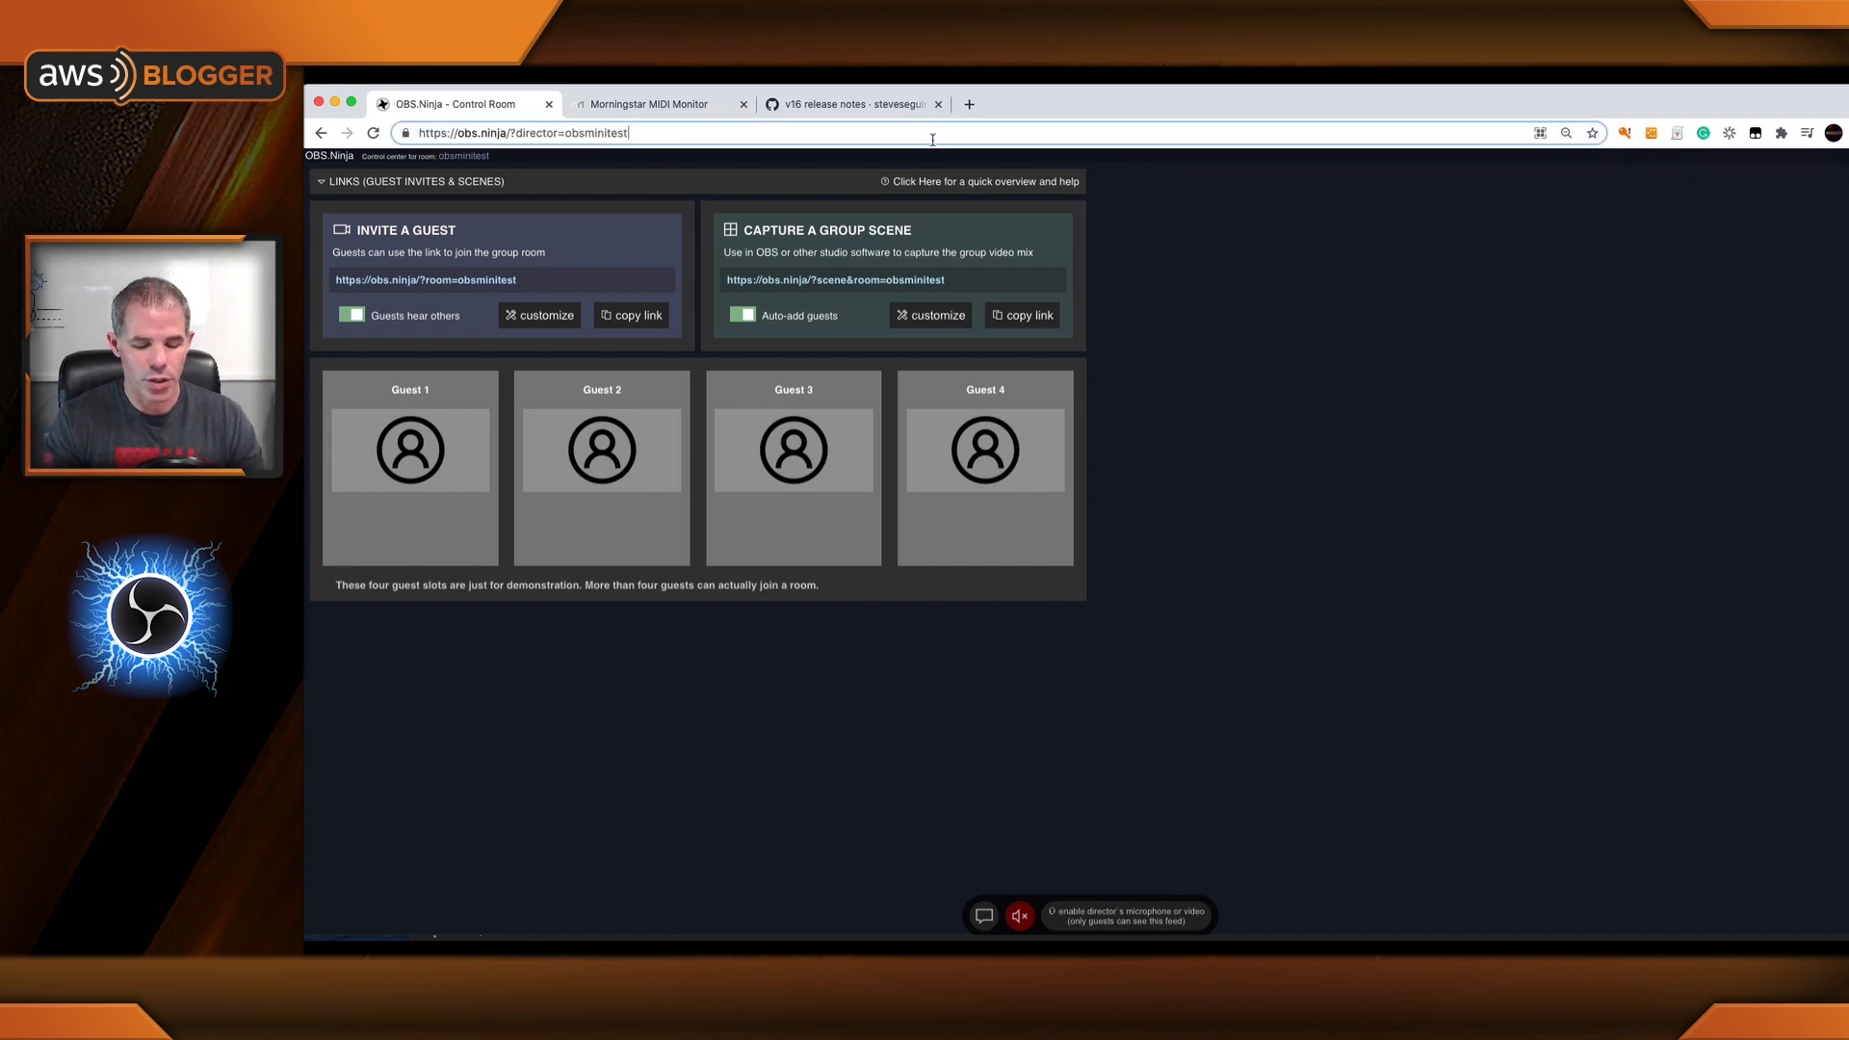
pyautogui.write('&midi')
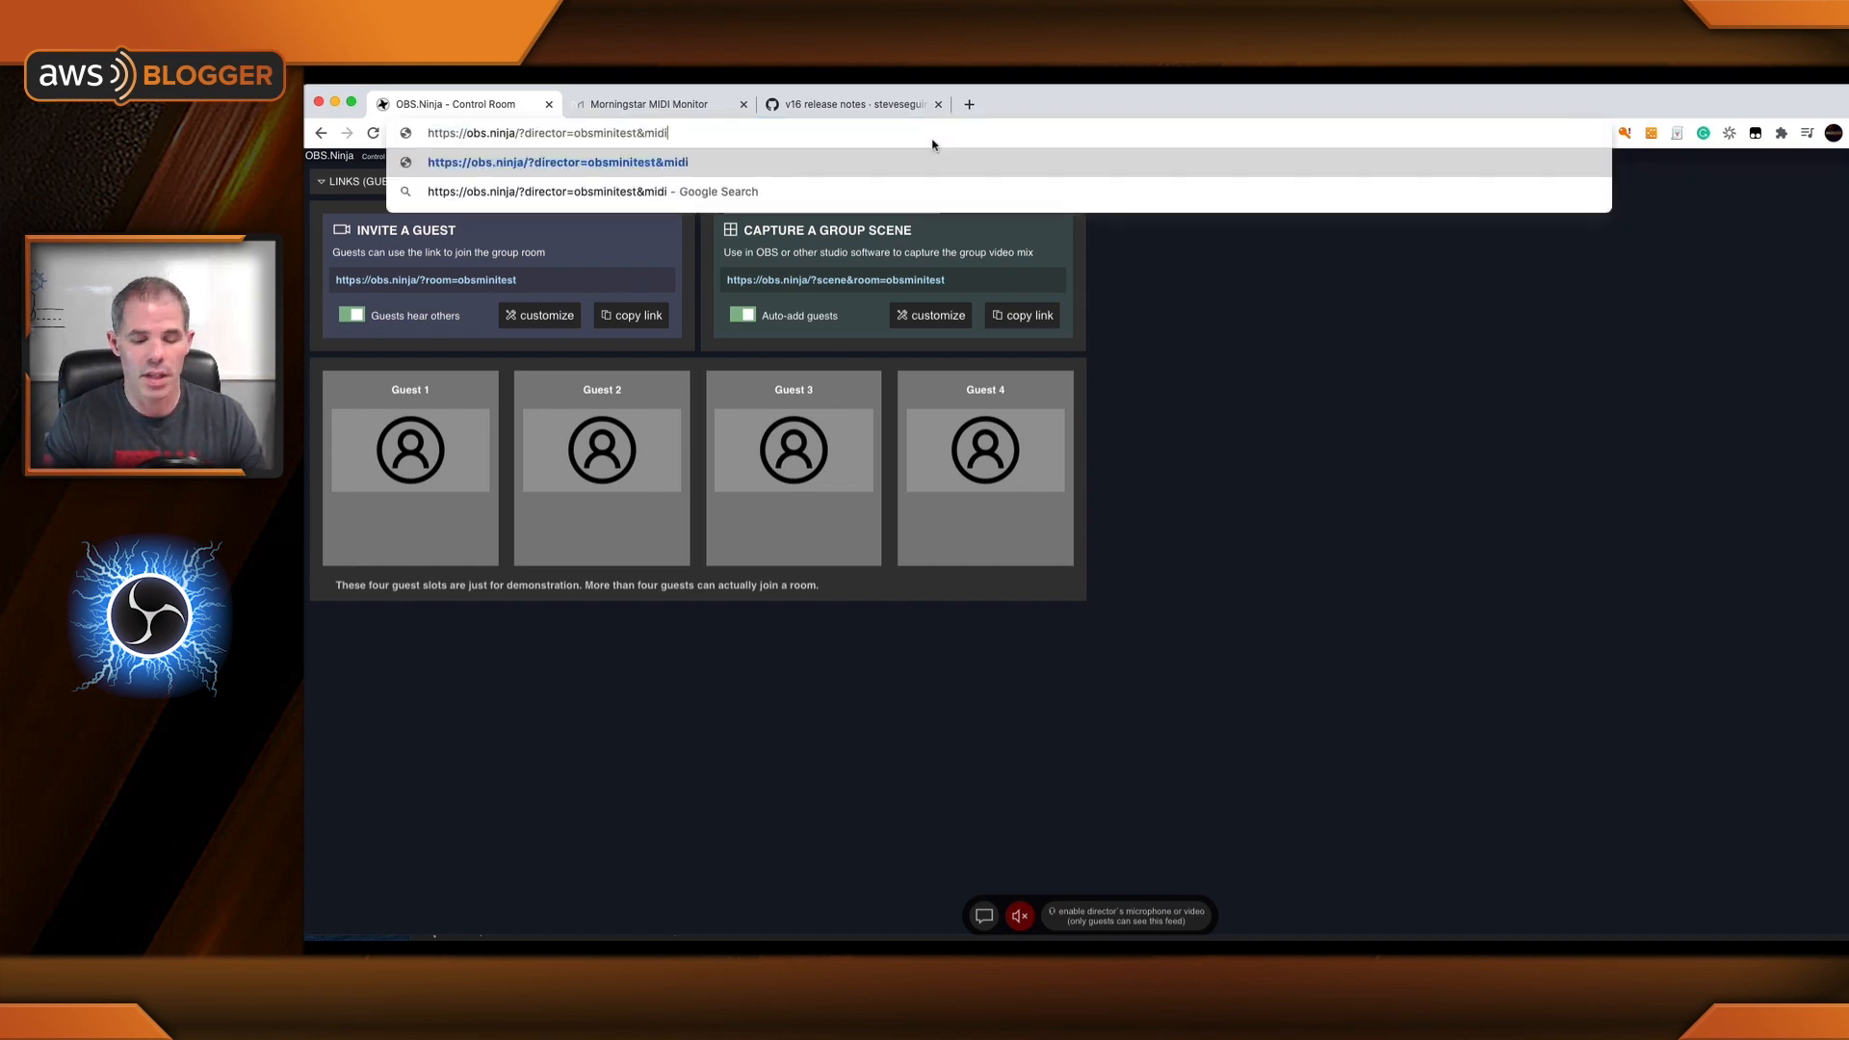
pyautogui.write('=4')
pyautogui.press('Return')
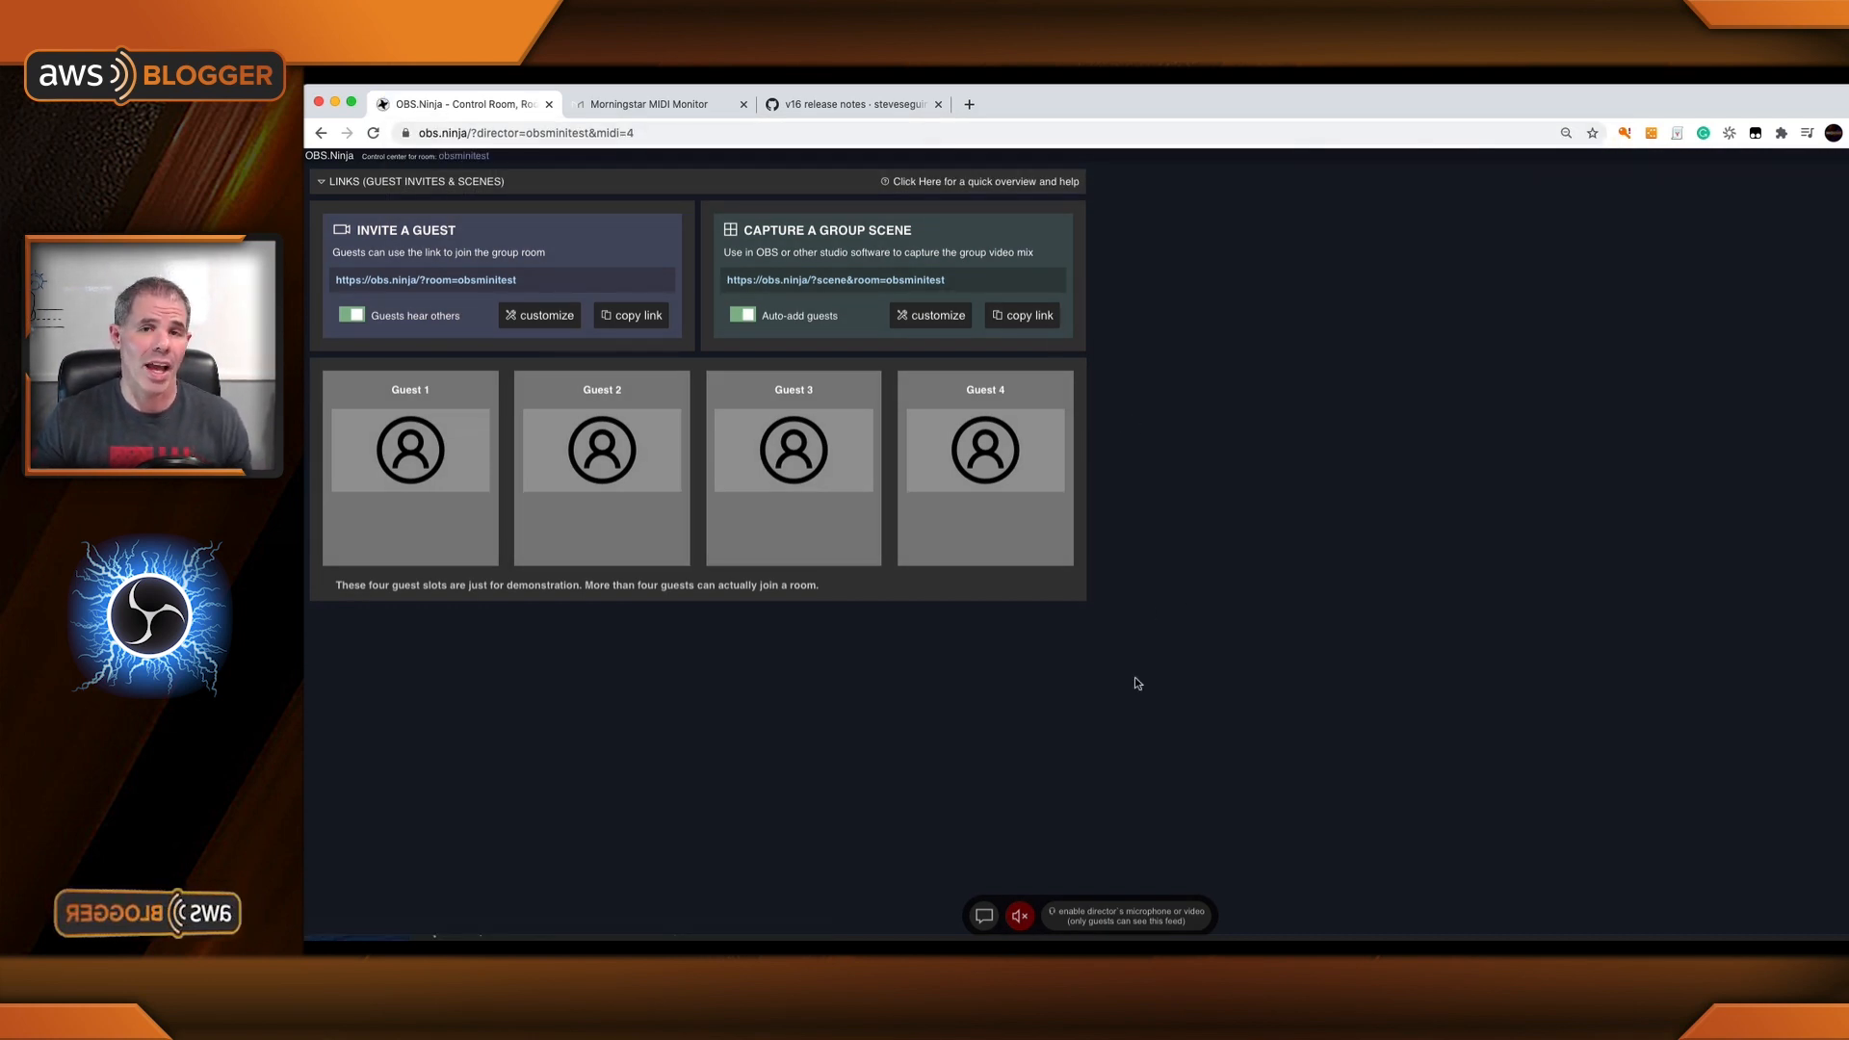
# Enable the director's microphone and video, choosing the Logitech StreamCam as both video source and audio source.
pyautogui.click(1117, 916)
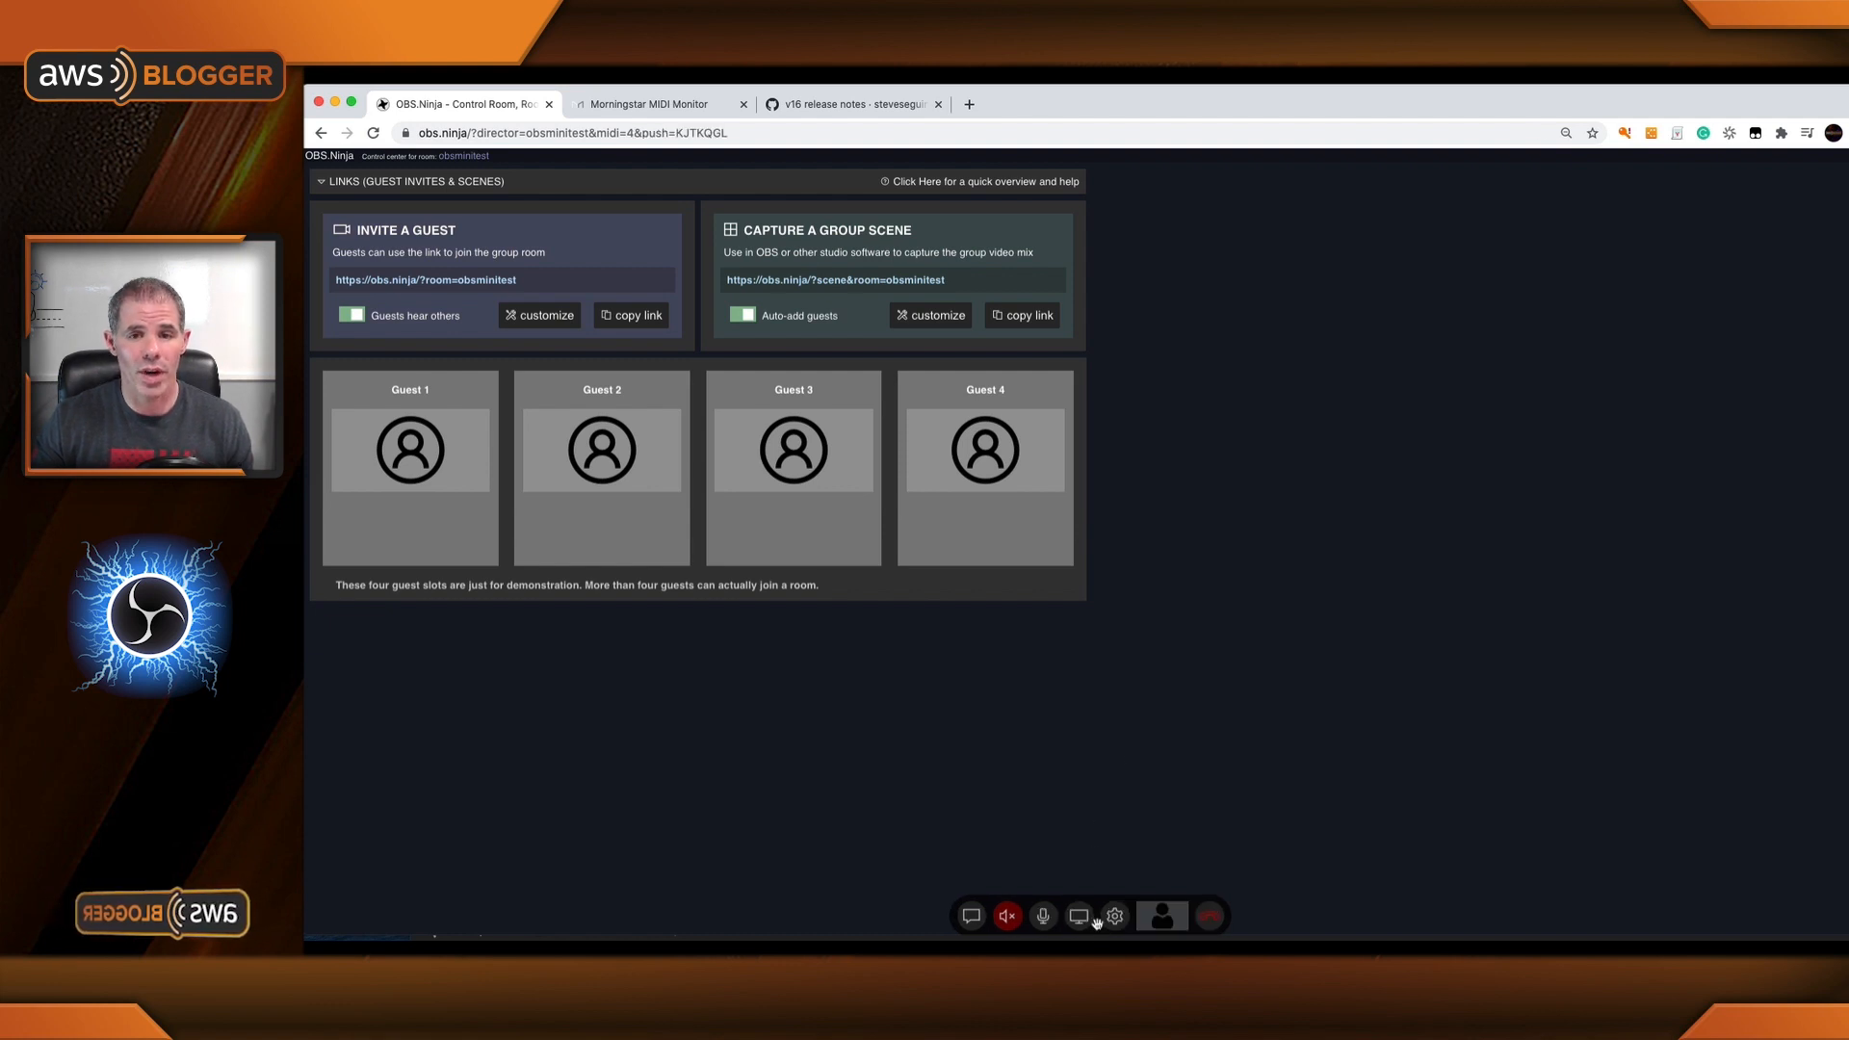
pyautogui.click(1681, 177)
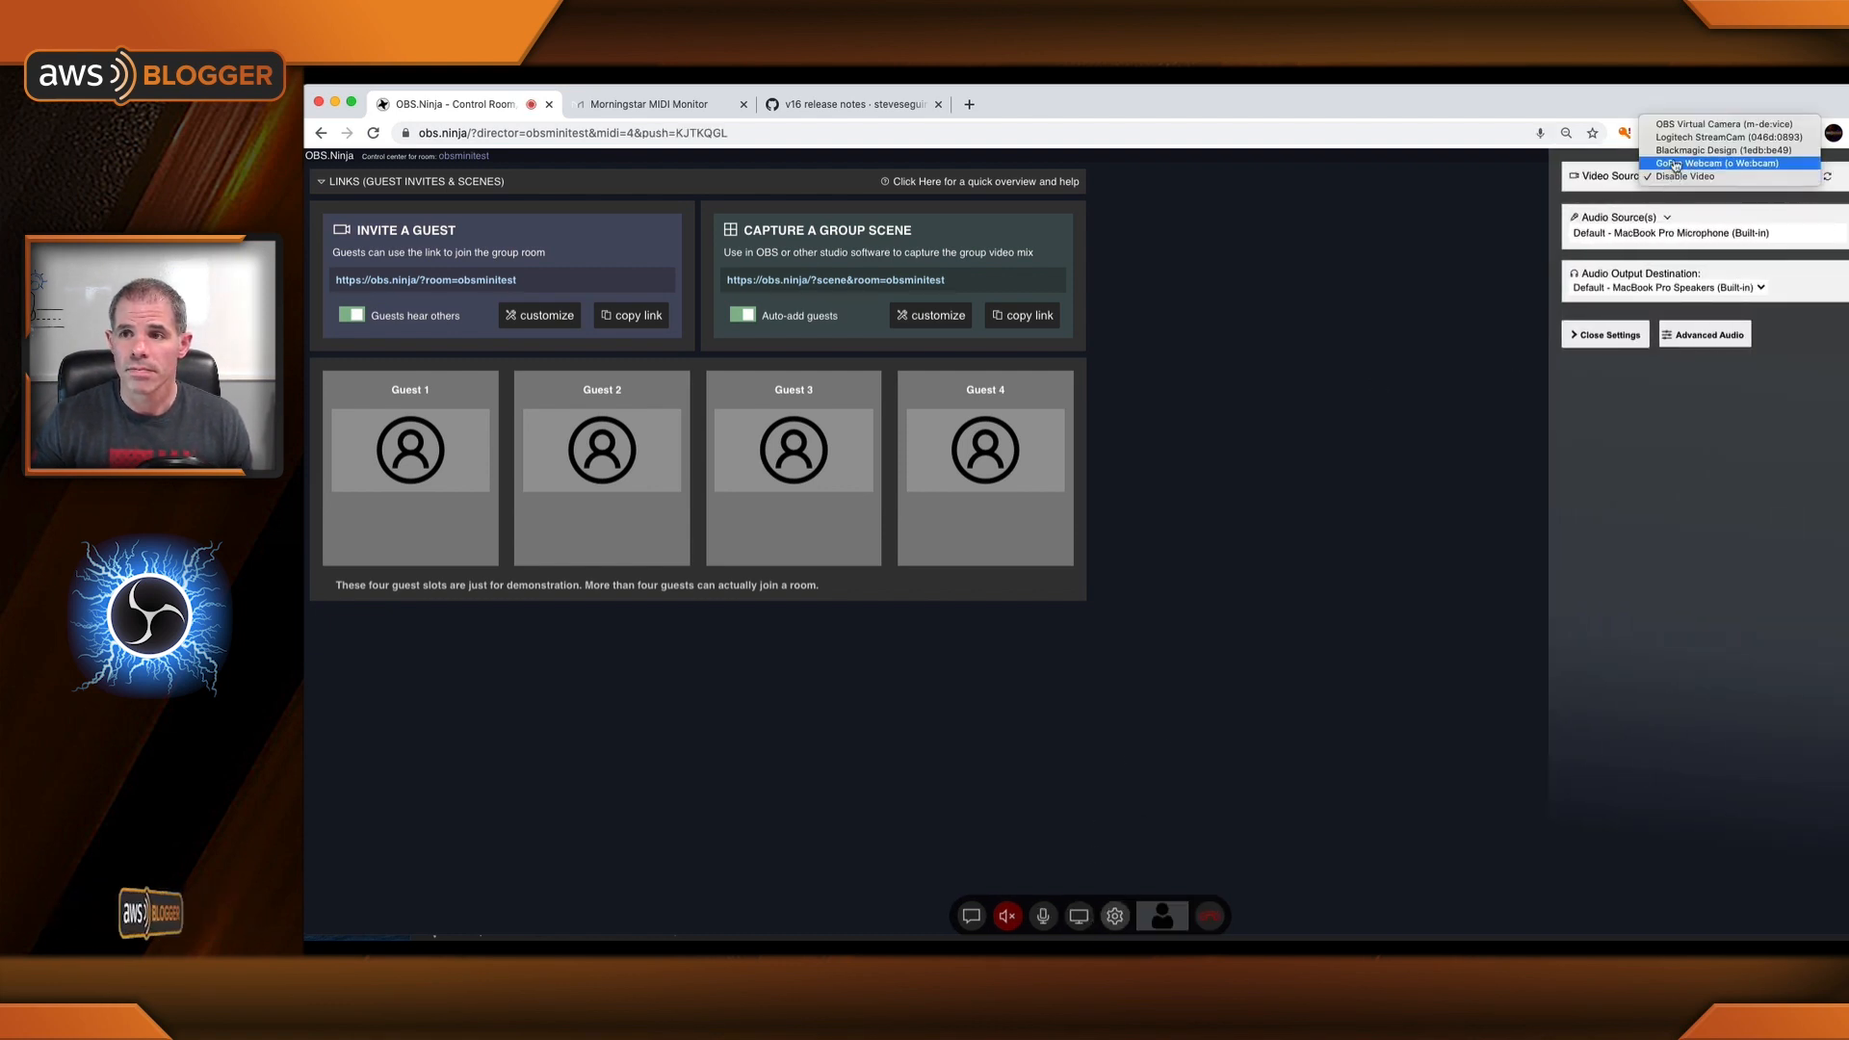
pyautogui.click(1724, 137)
pyautogui.click(1628, 233)
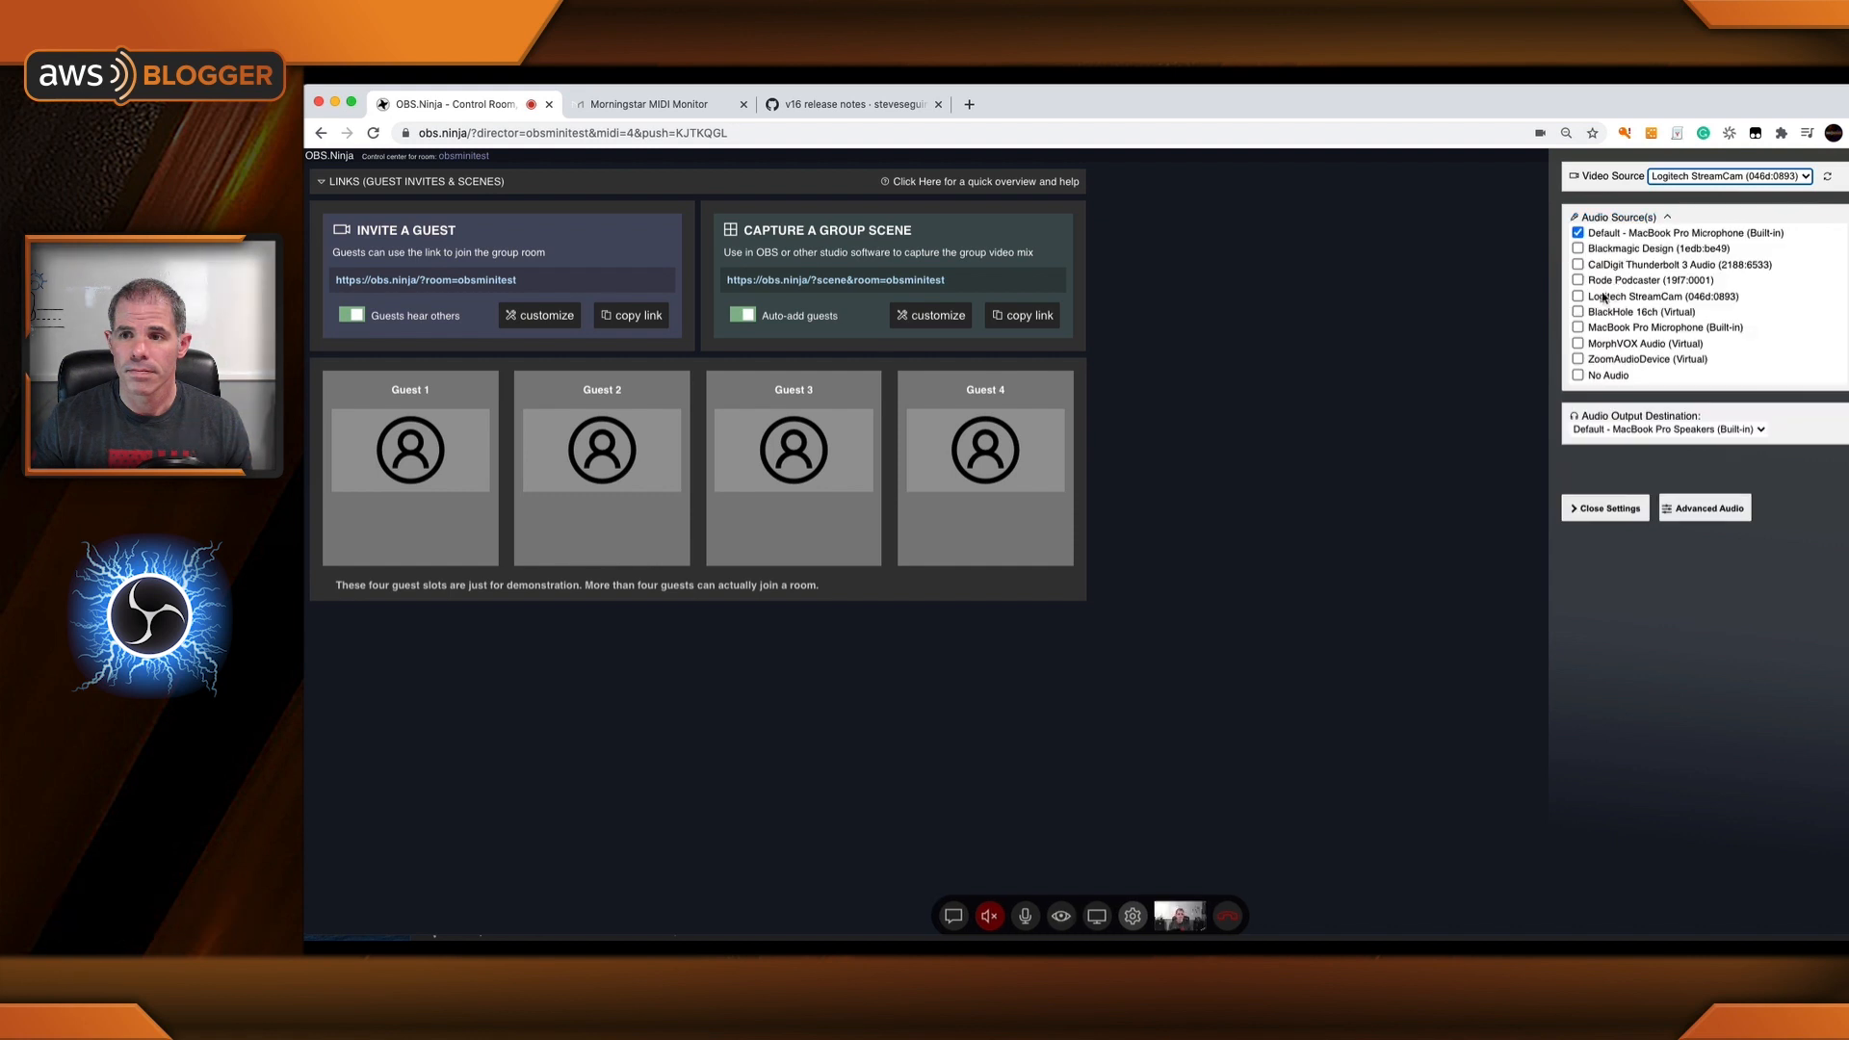
pyautogui.click(1578, 297)
pyautogui.click(1607, 478)
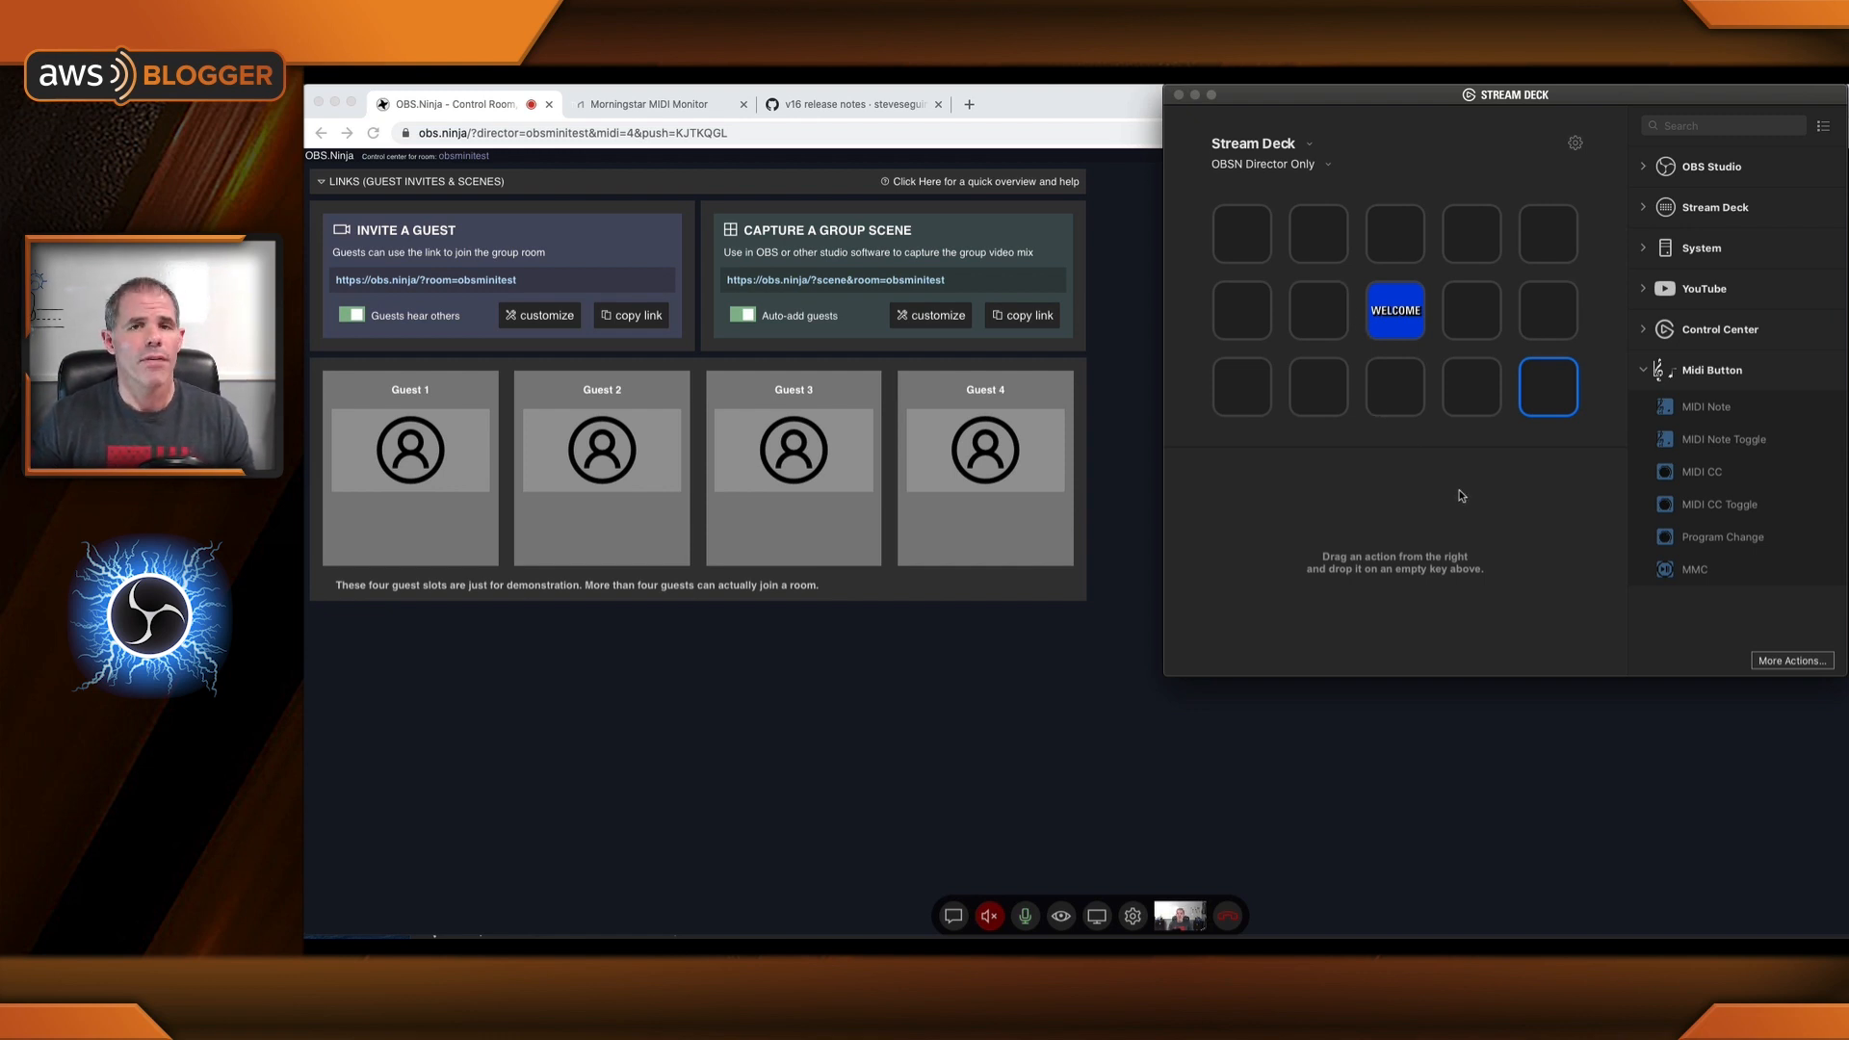
# Switch to Stream Deck and search its additional actions for the midi plugin, closing the catalogue when done.
pyautogui.click(1790, 661)
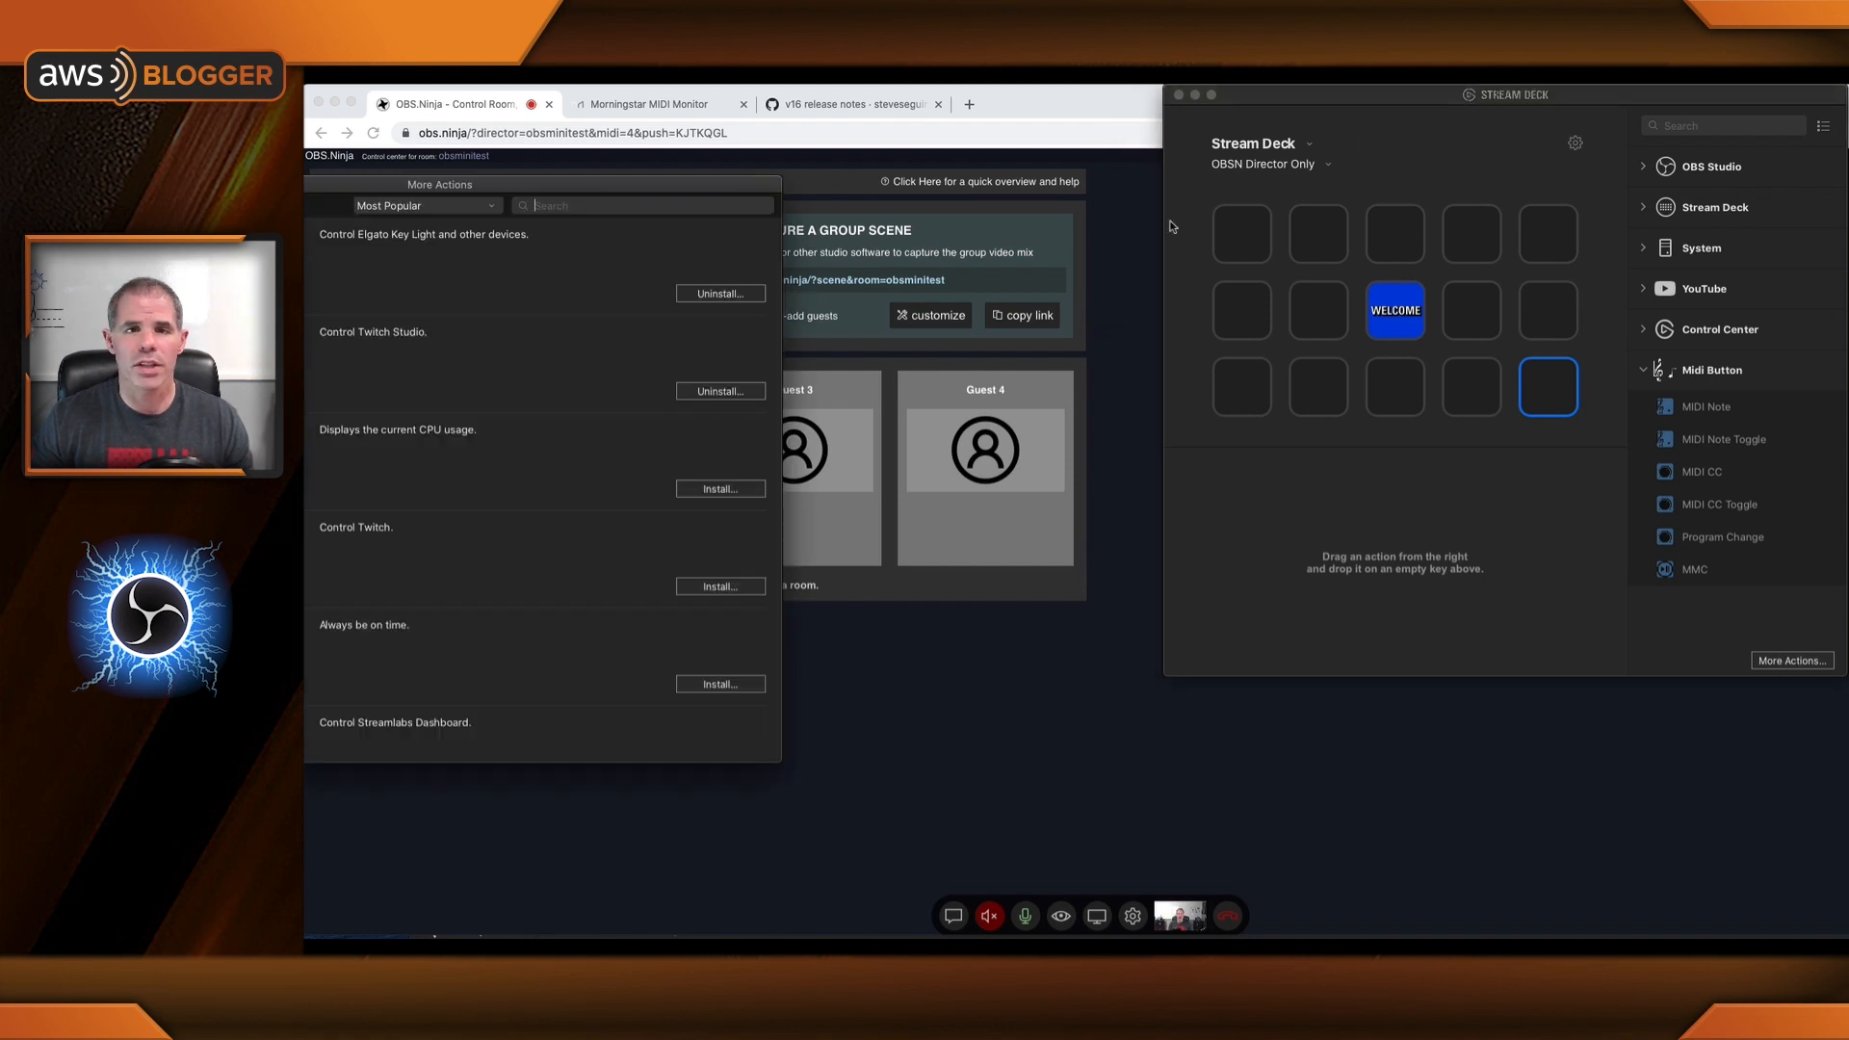
pyautogui.moveTo(671, 188); pyautogui.dragTo(1400, 188)
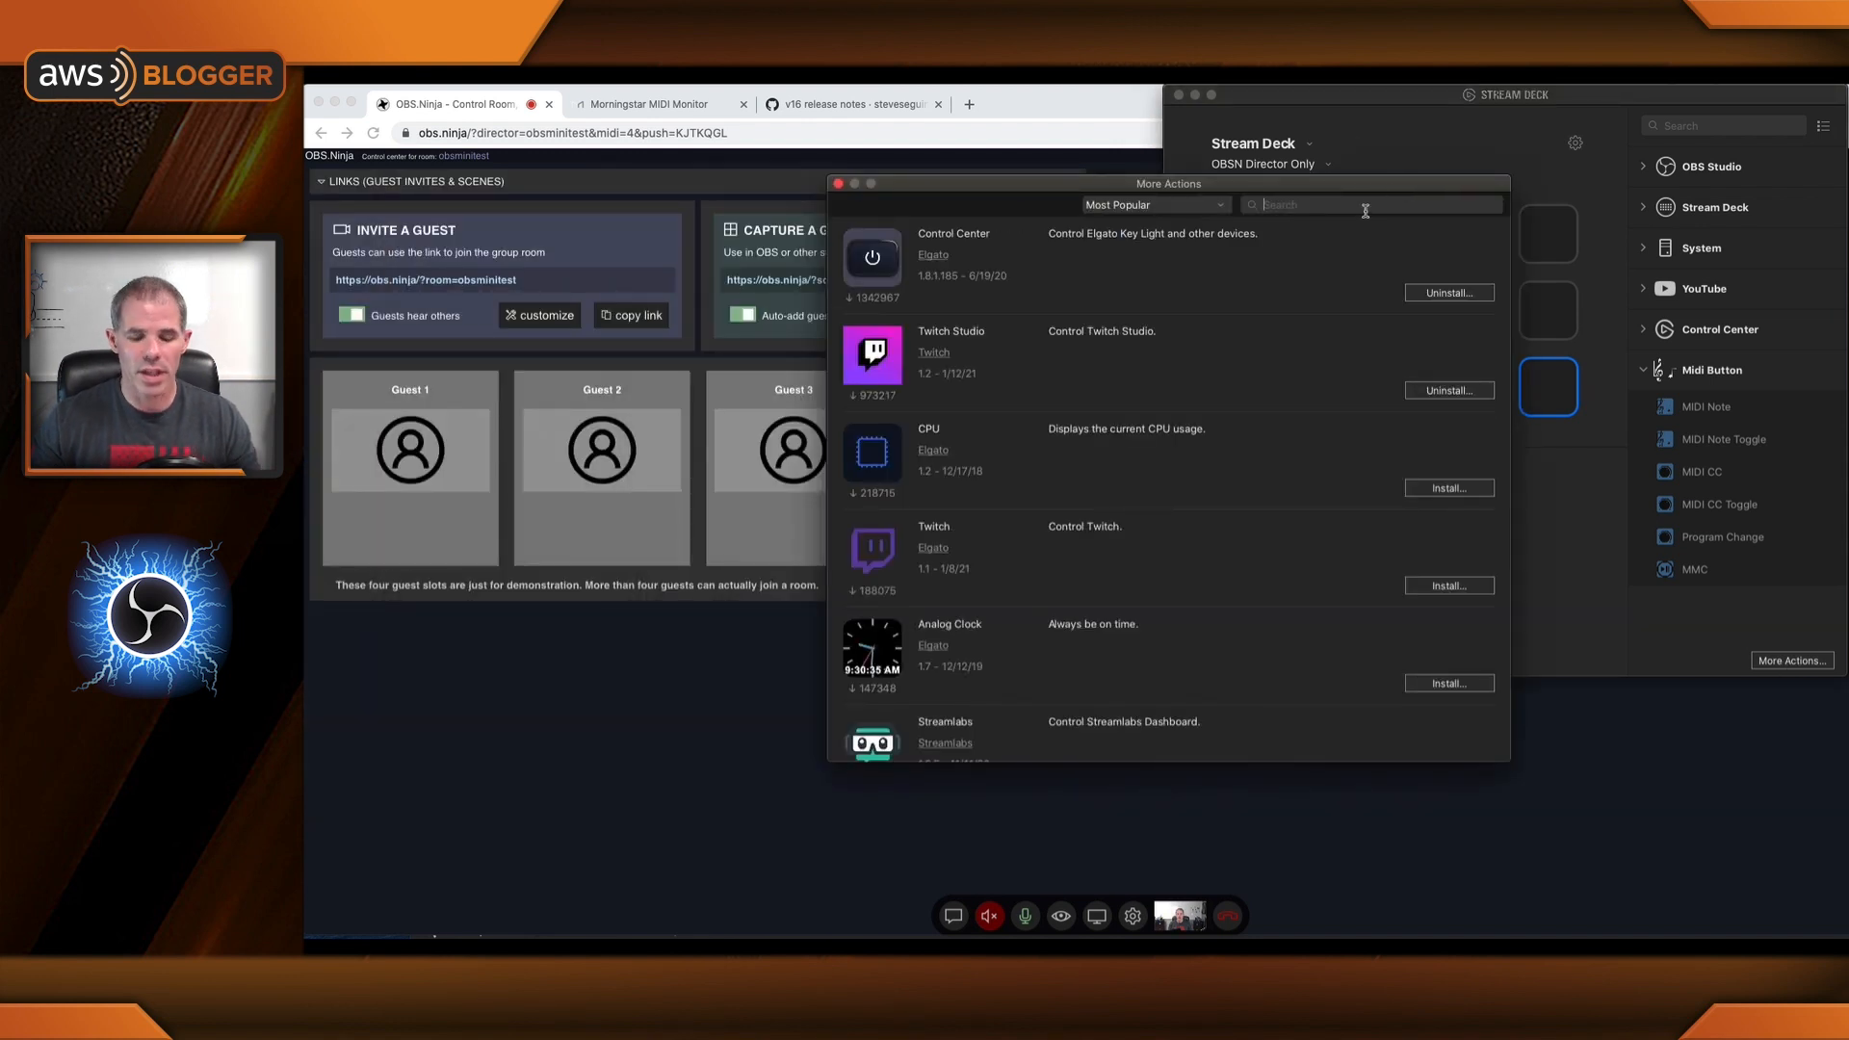
pyautogui.click(1366, 206)
pyautogui.write('midi')
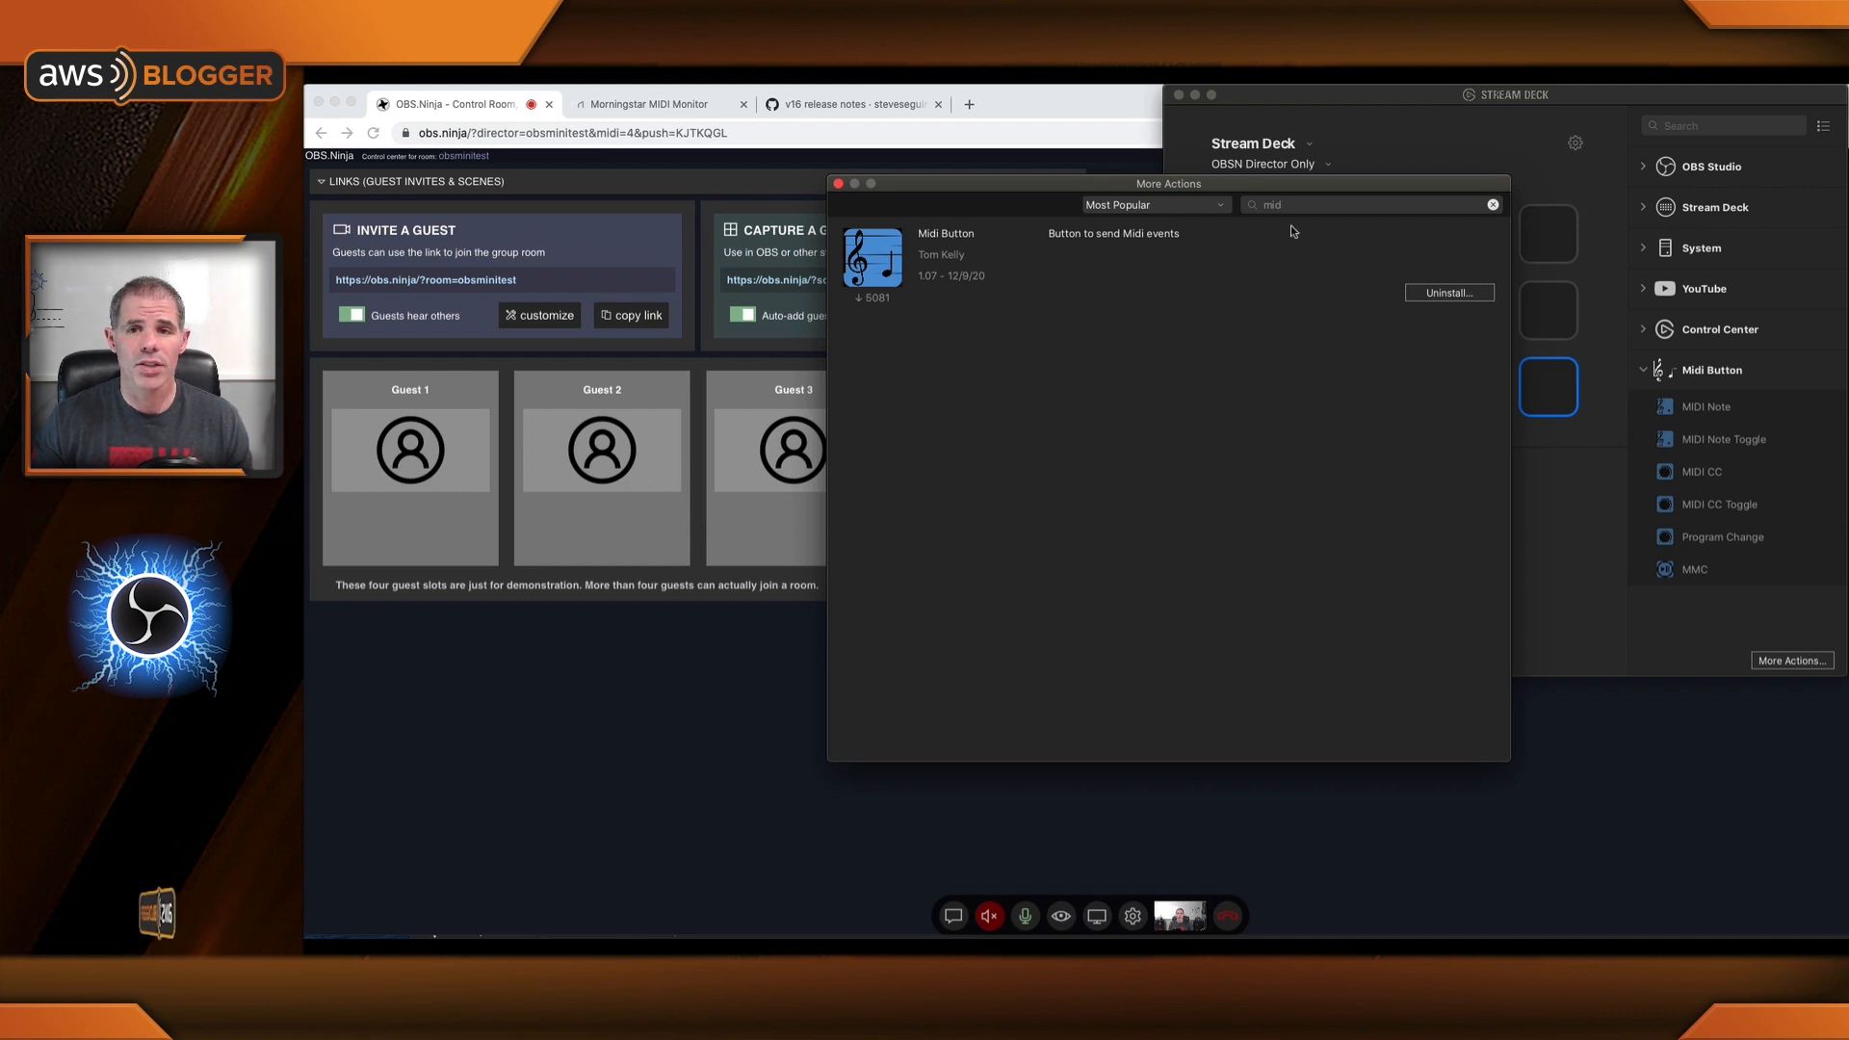
pyautogui.click(838, 183)
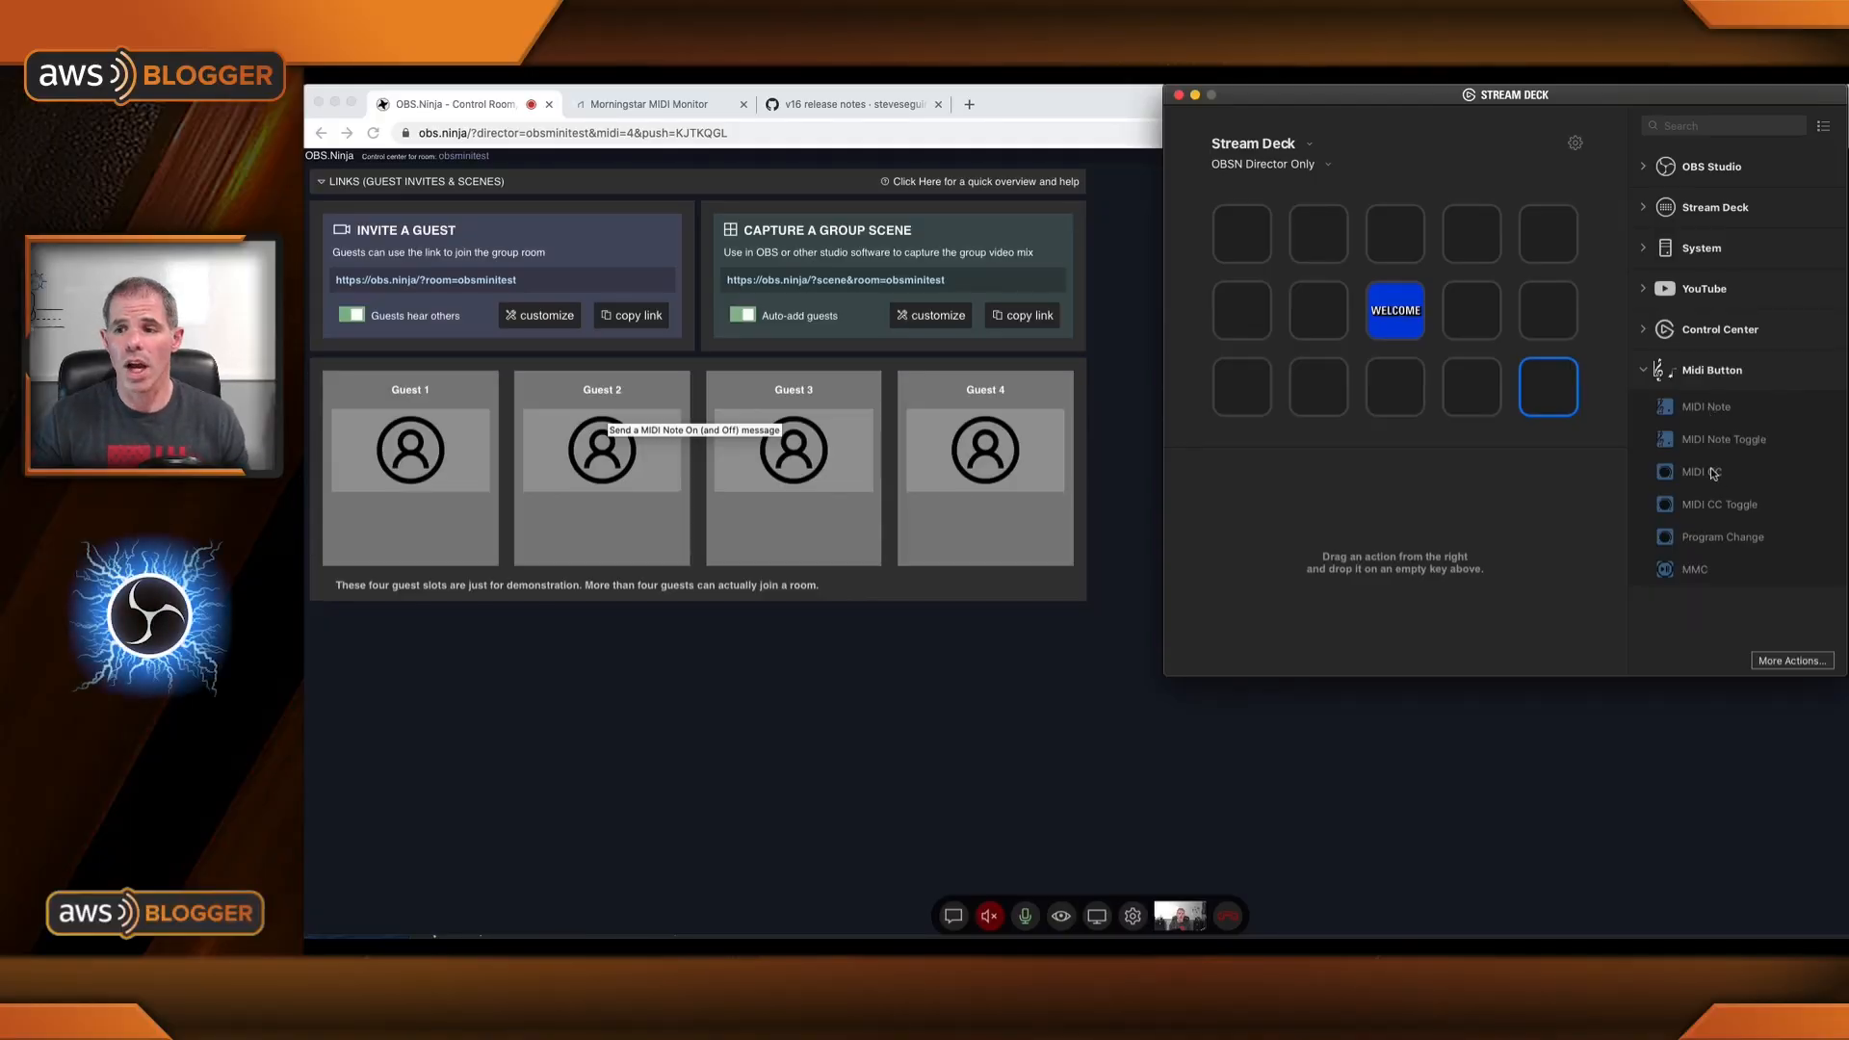
# Assign MIDI CC actions to the four keys in the last two columns of the lower two rows.
pyautogui.moveTo(1710, 481); pyautogui.dragTo(1572, 393)
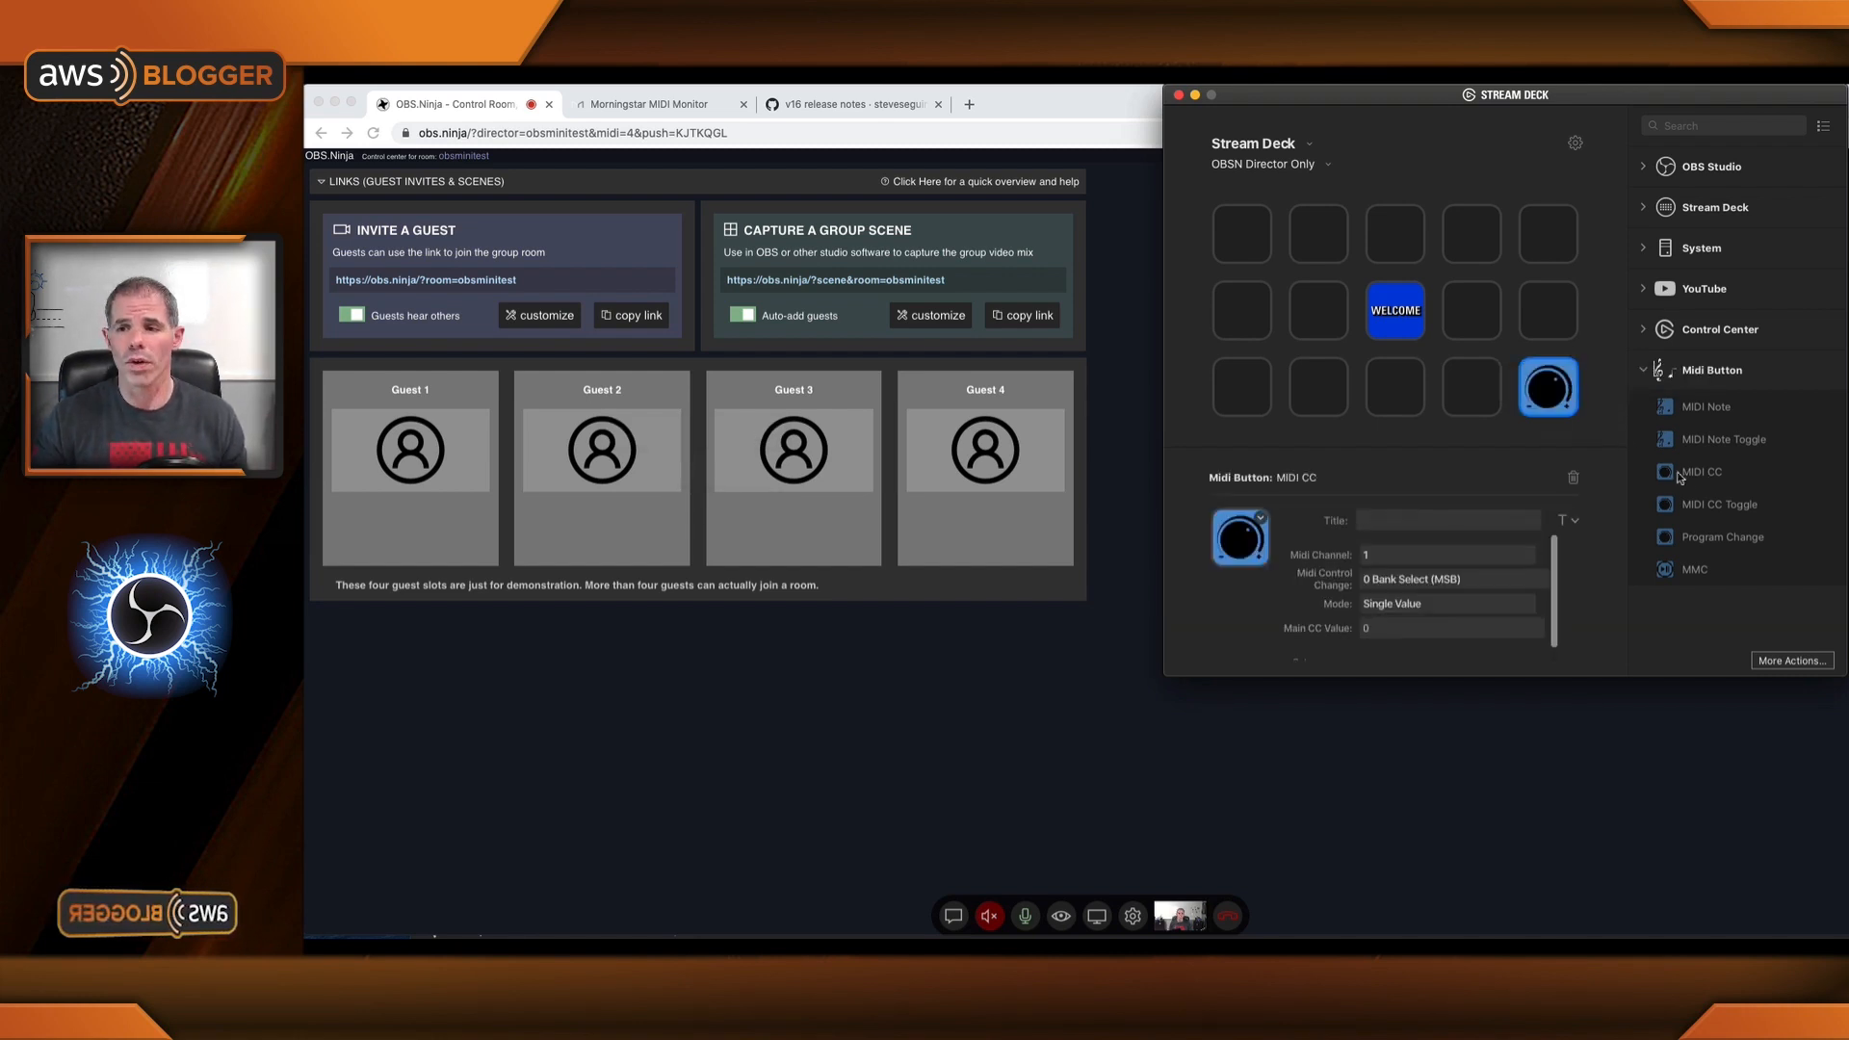
pyautogui.moveTo(1696, 479); pyautogui.dragTo(1471, 310)
pyautogui.moveTo(1699, 472); pyautogui.dragTo(1472, 387)
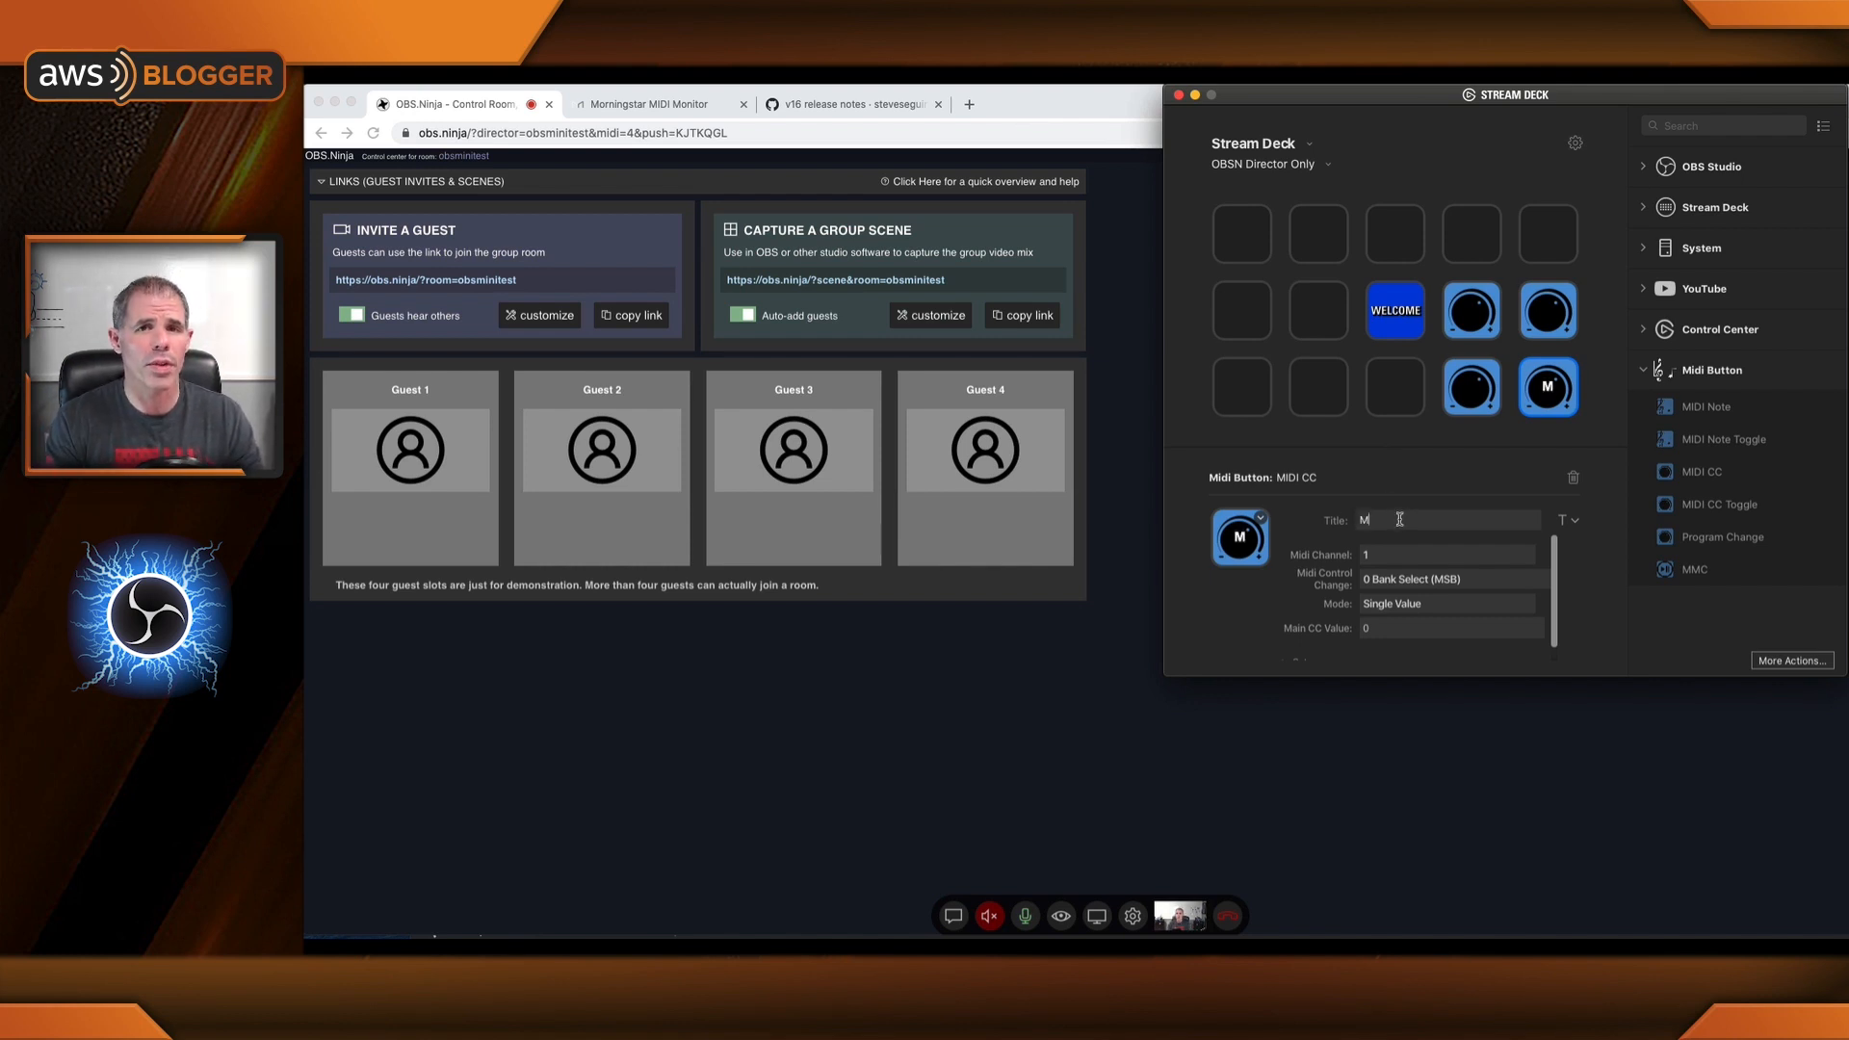
# Title the last key in the third row Mute, with 12 pt text aligned to the key's bottom.
pyautogui.click(1568, 522)
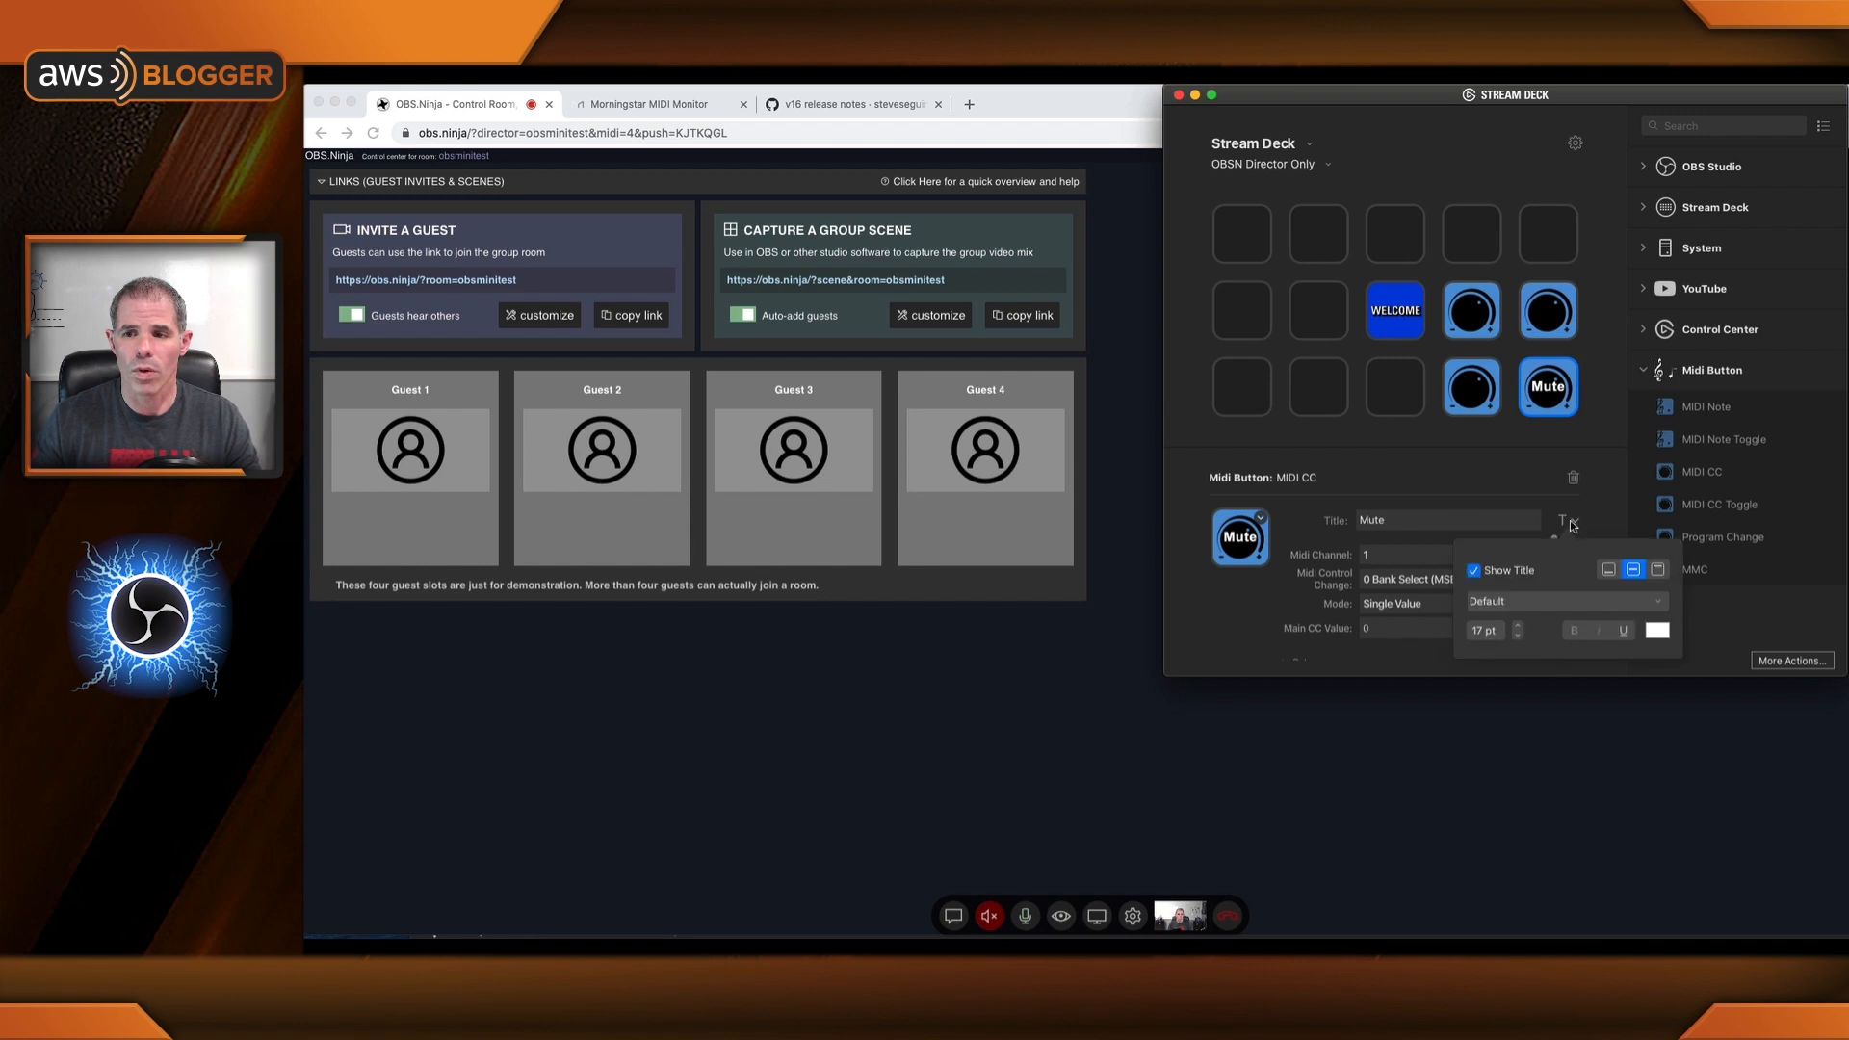
pyautogui.click(1520, 638)
pyautogui.click(1520, 638)
pyautogui.click(1520, 638)
pyautogui.click(1520, 638)
pyautogui.click(1521, 639)
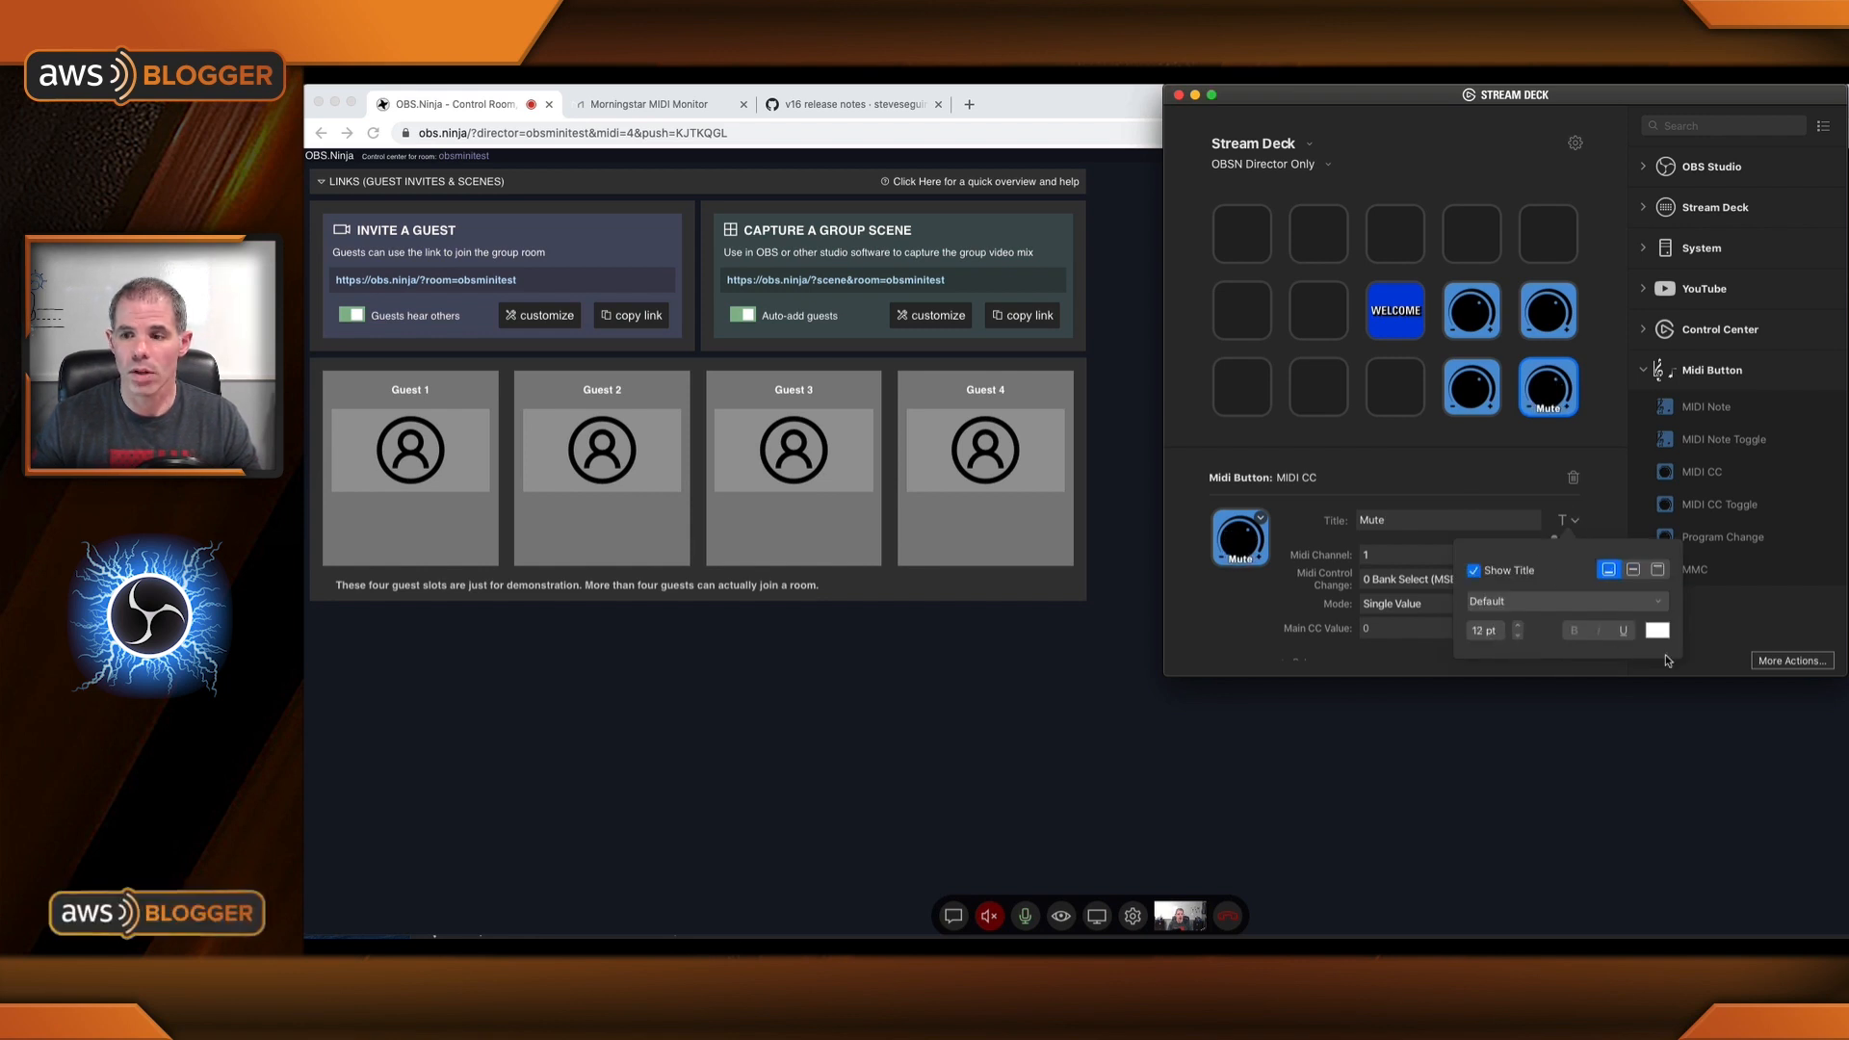
pyautogui.click(1568, 520)
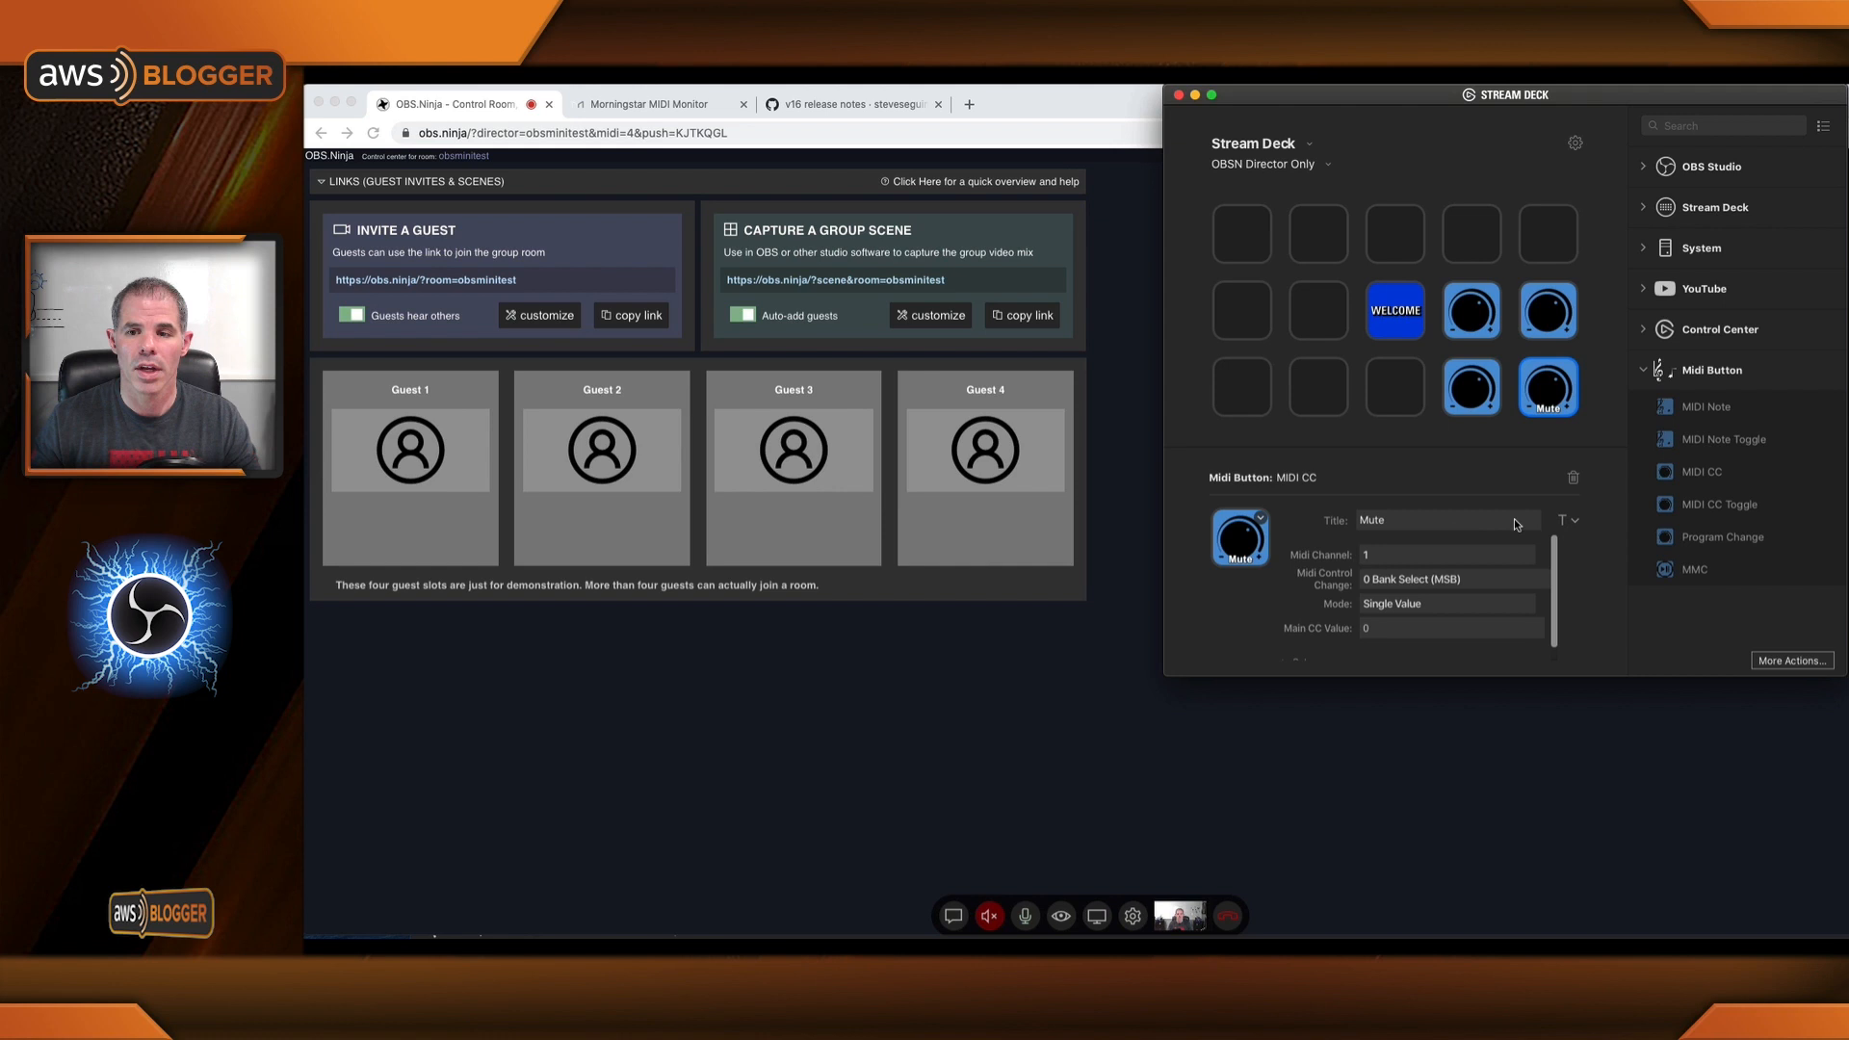
# Set the Mute key's MIDI control change to 110 Undefined and its main CC value to 1.
pyautogui.click(1404, 579)
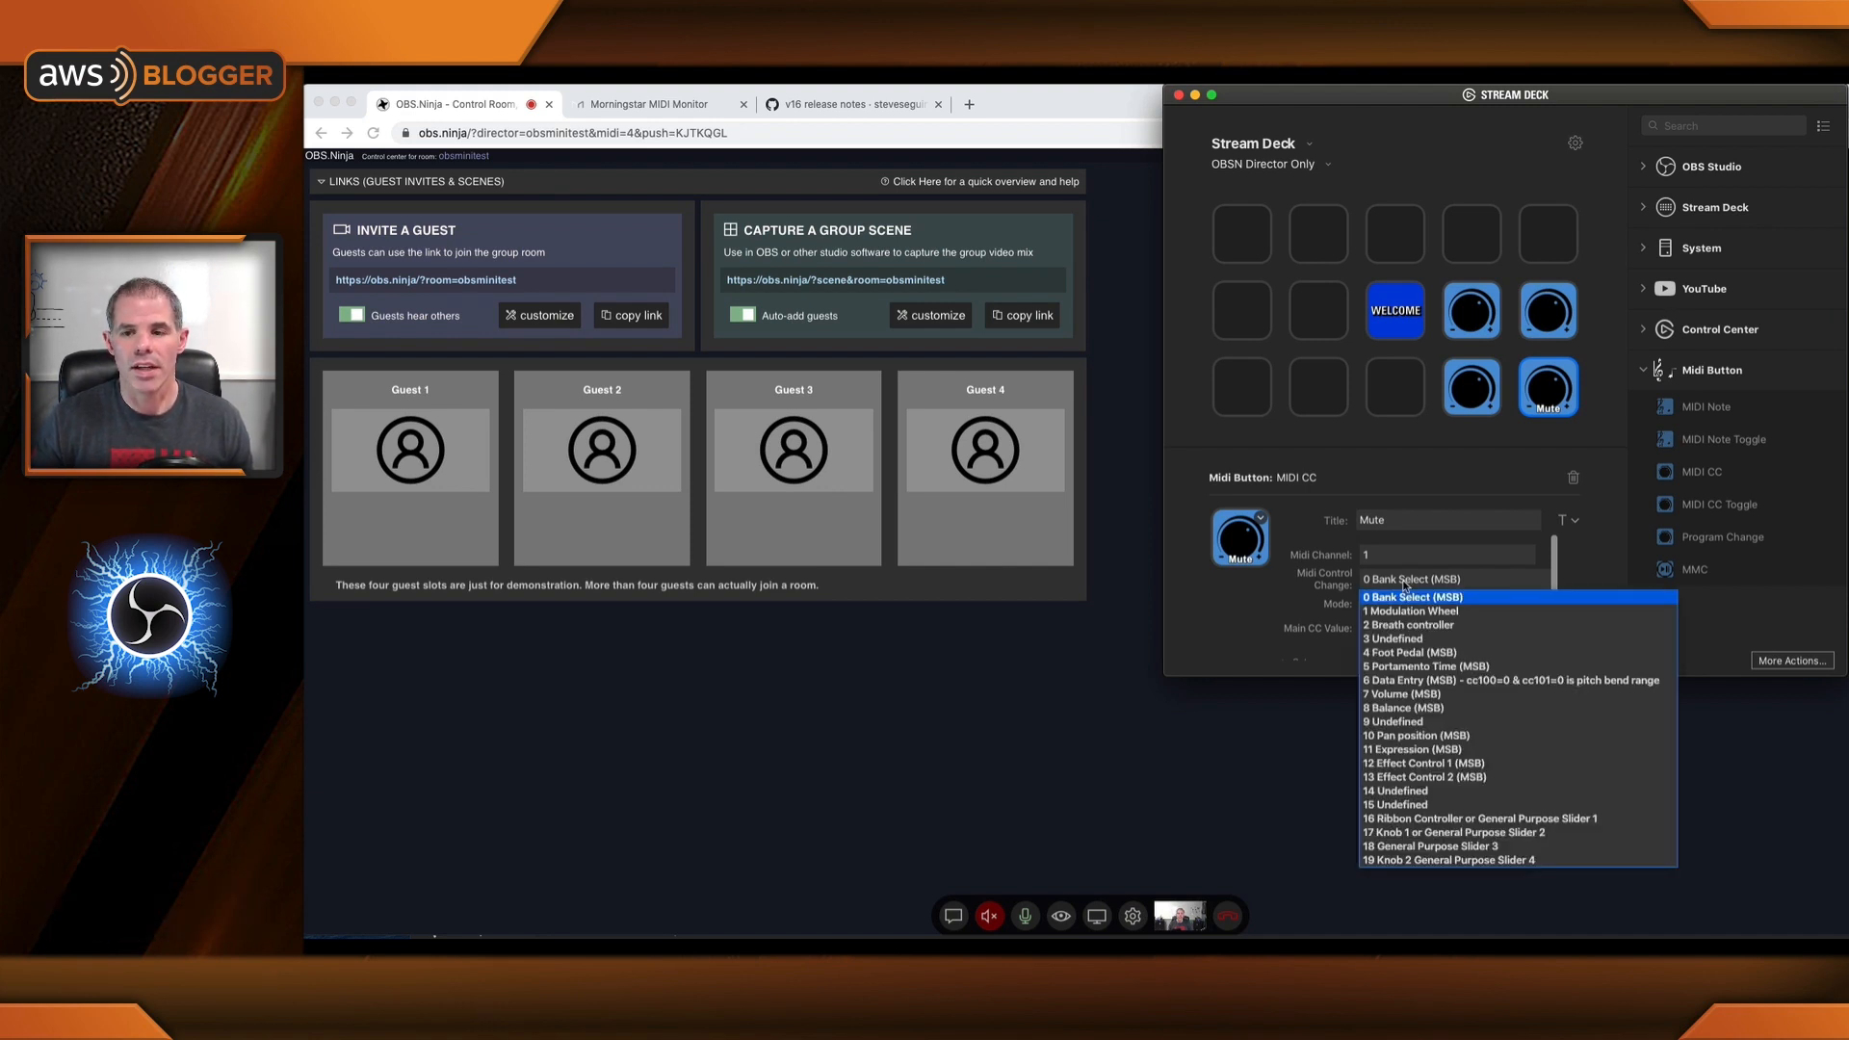
pyautogui.click(1408, 595)
pyautogui.click(1404, 577)
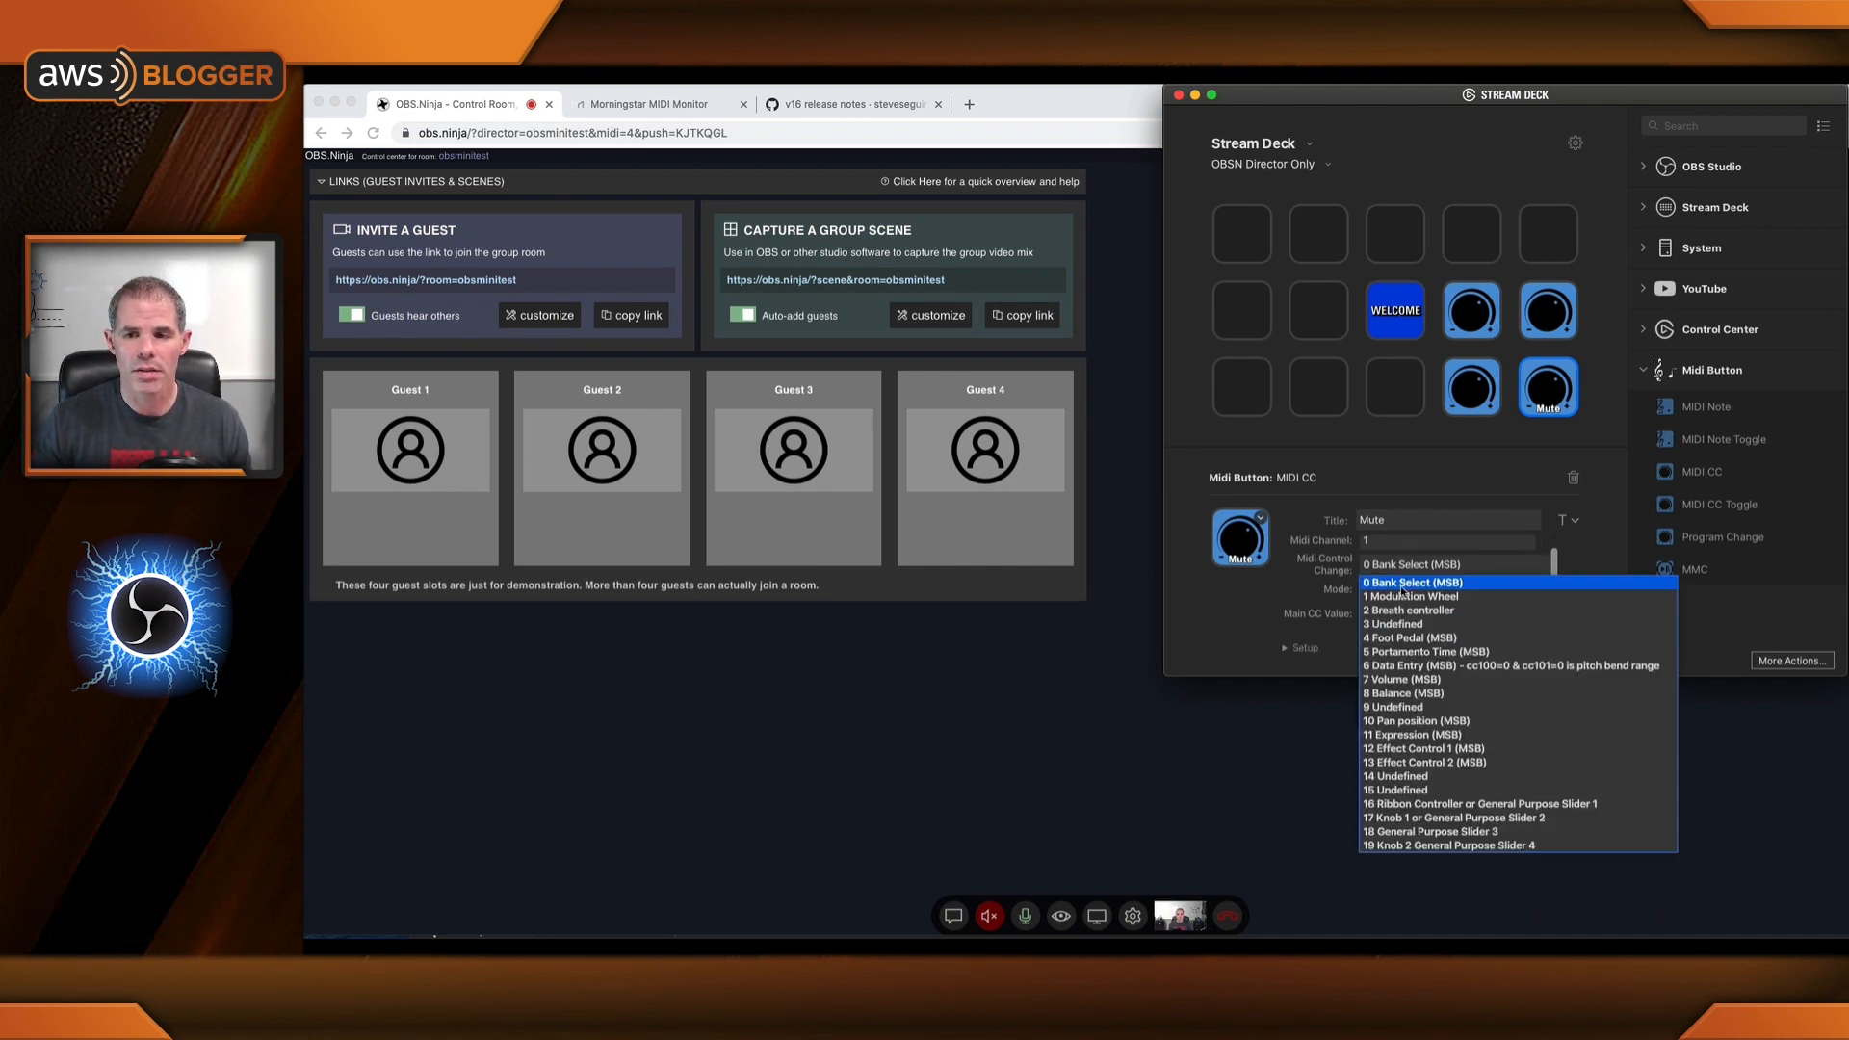
pyautogui.scroll(-10, 1411, 687)
pyautogui.scroll(-5, 1411, 688)
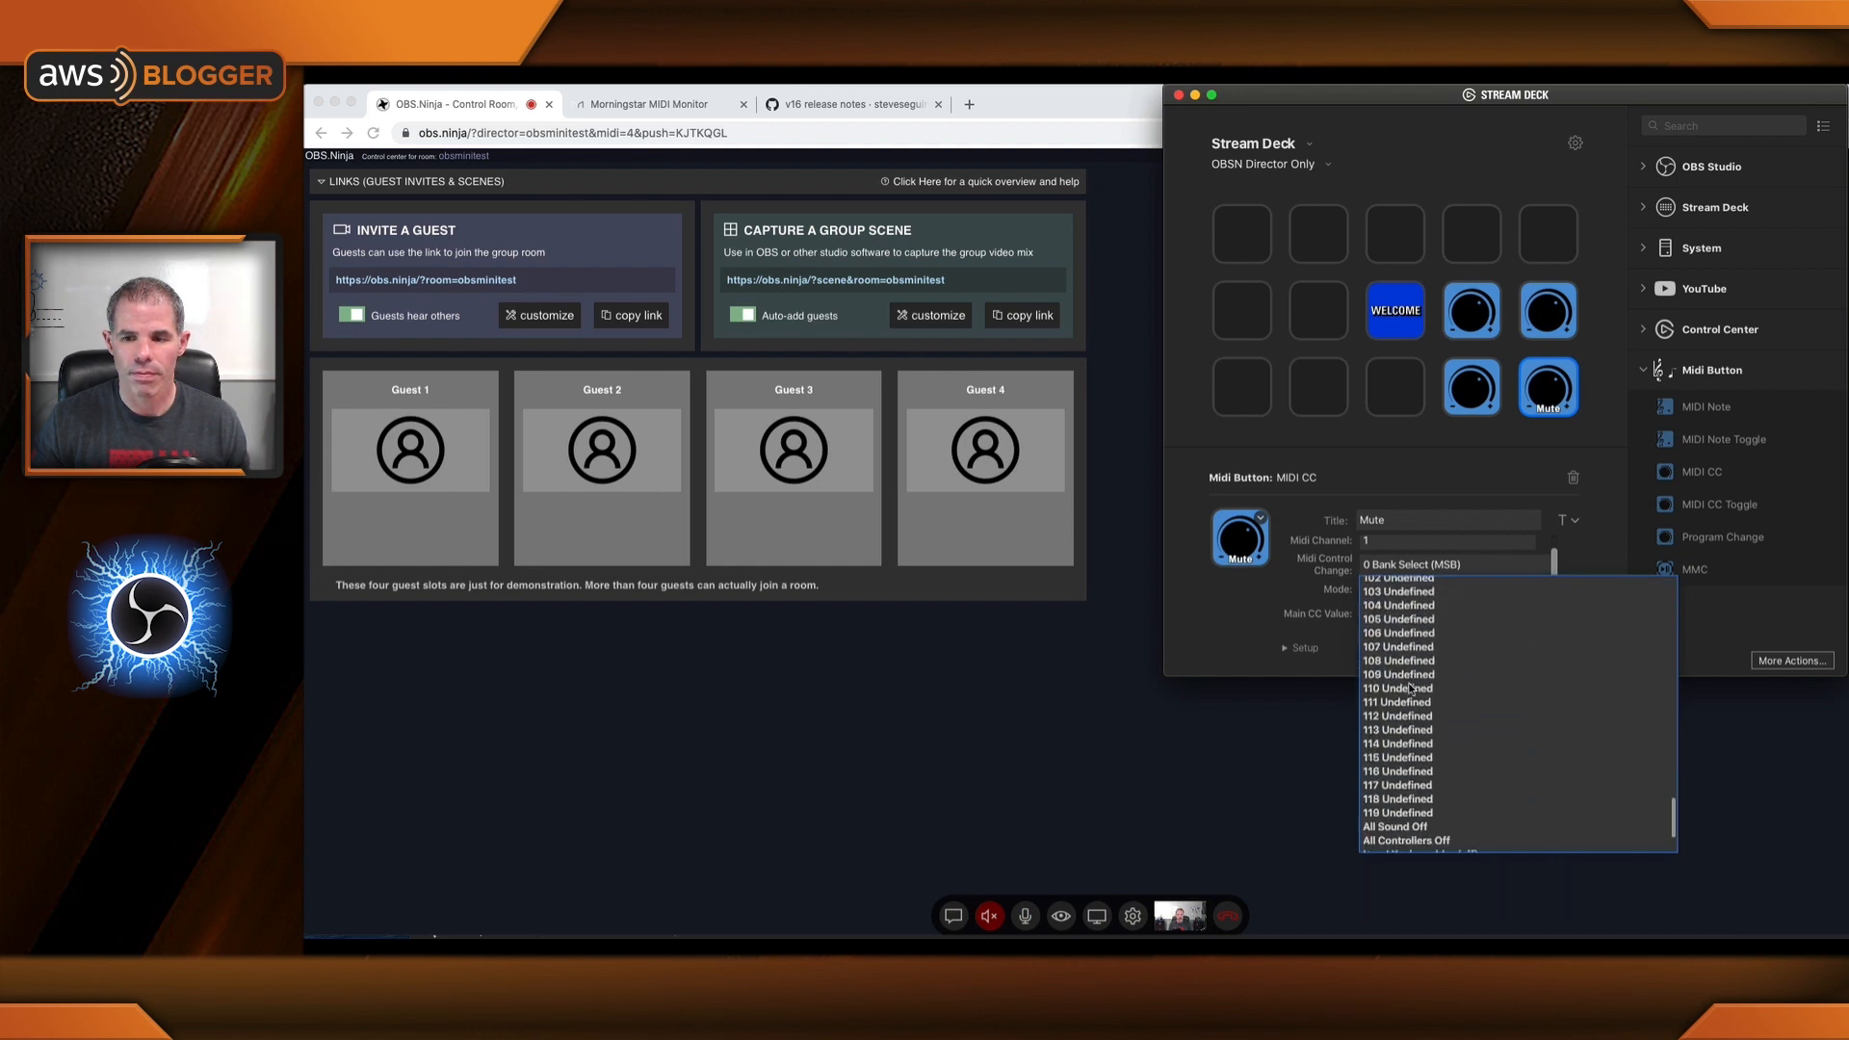
pyautogui.click(1398, 643)
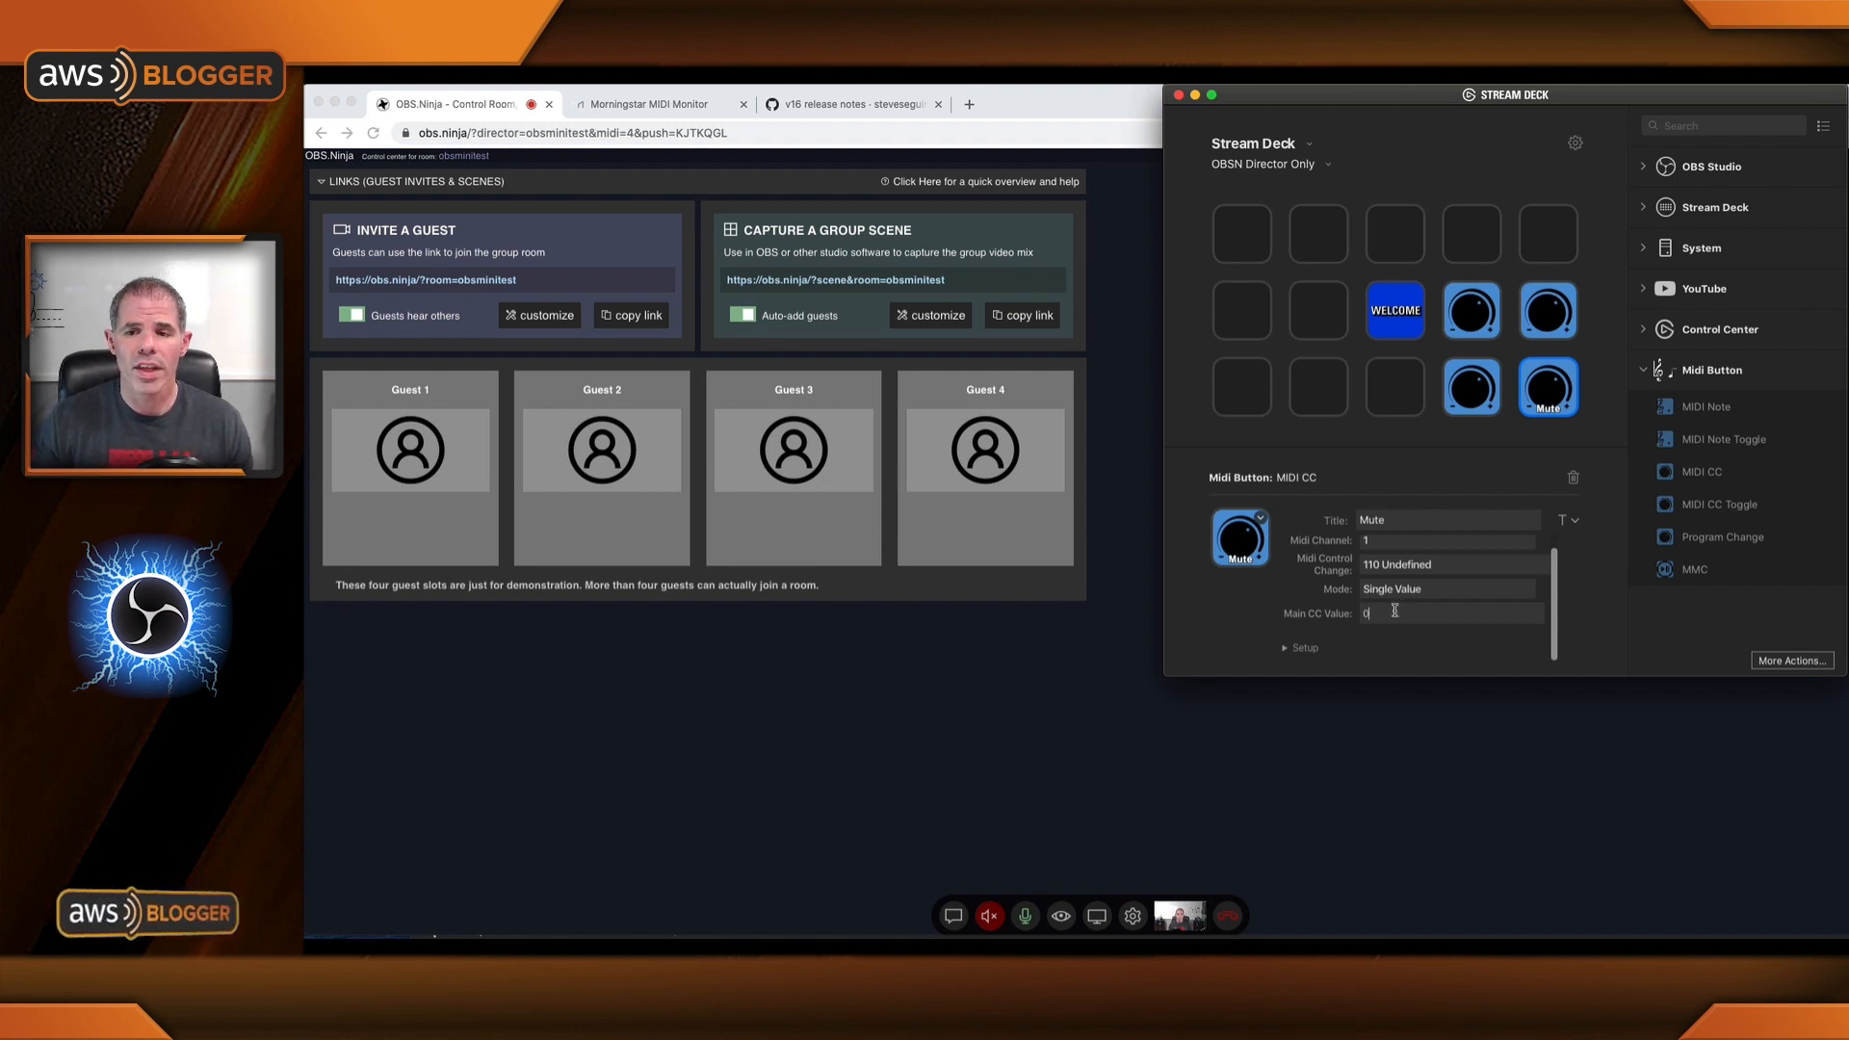
pyautogui.click(1334, 613)
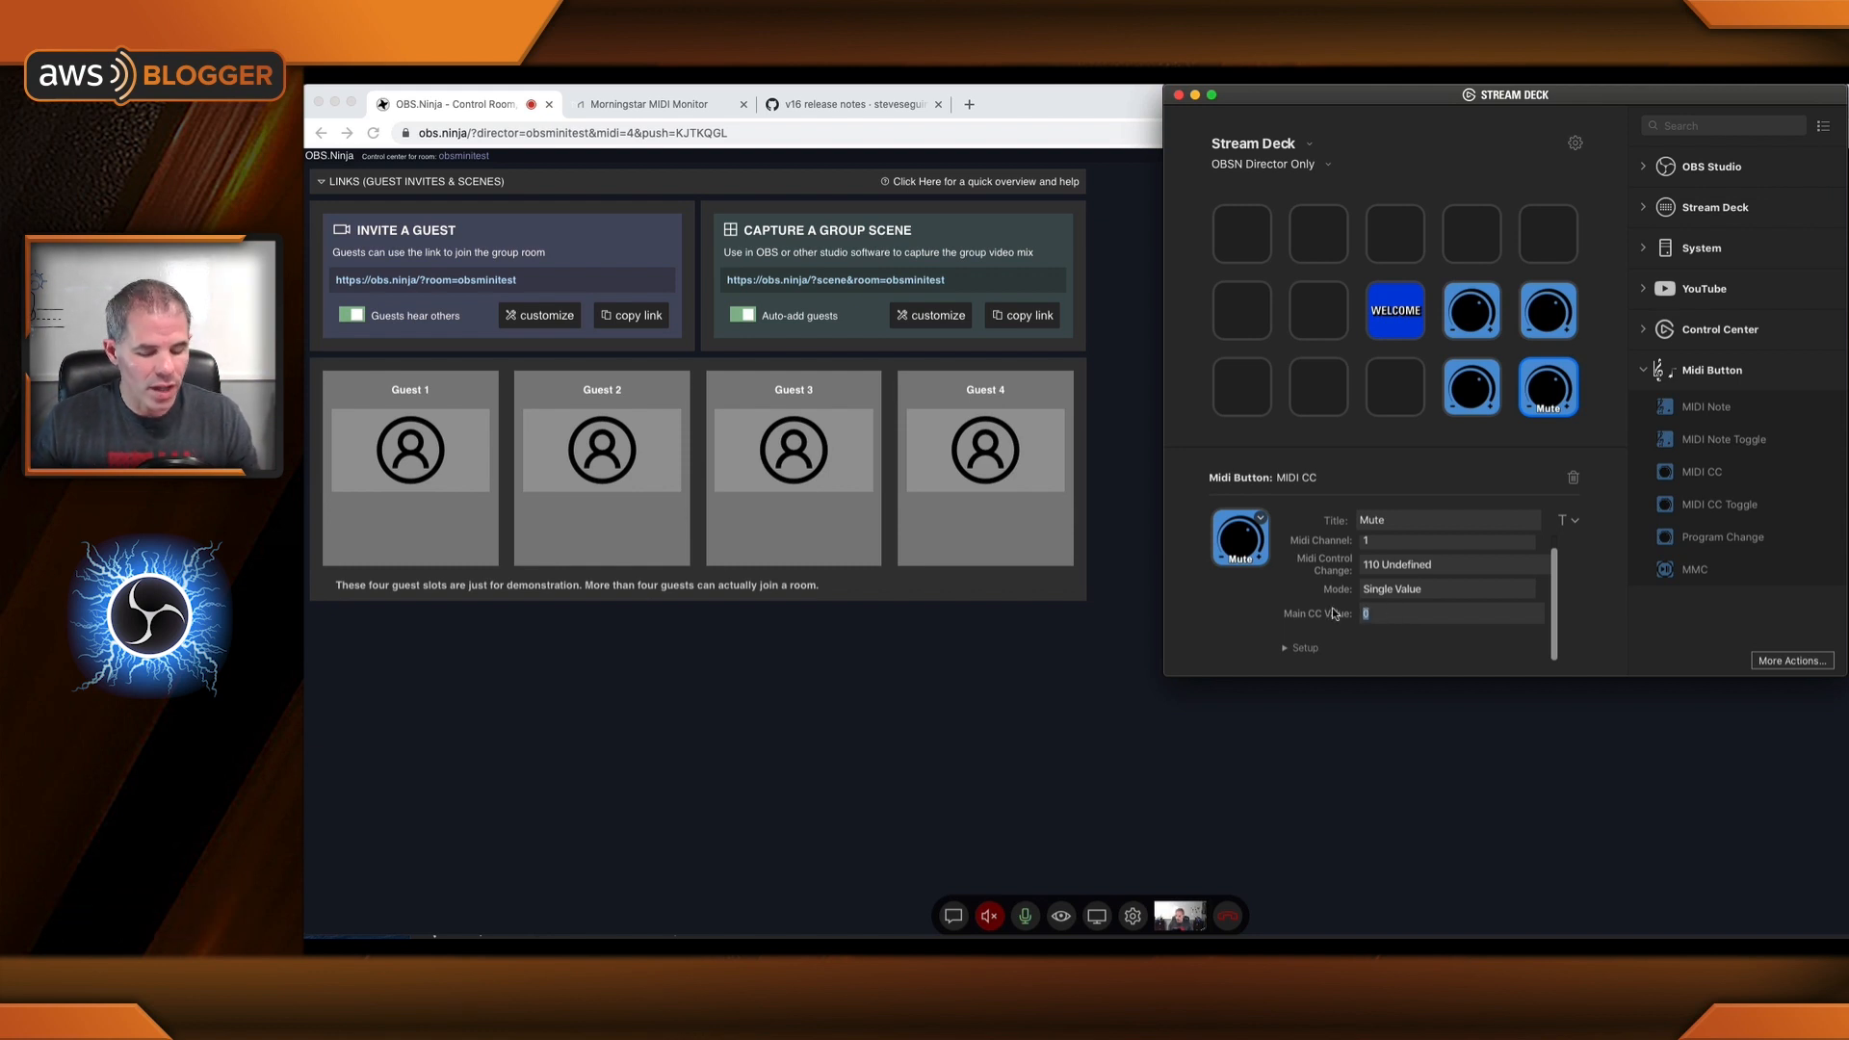
pyautogui.scroll(1, 1410, 570)
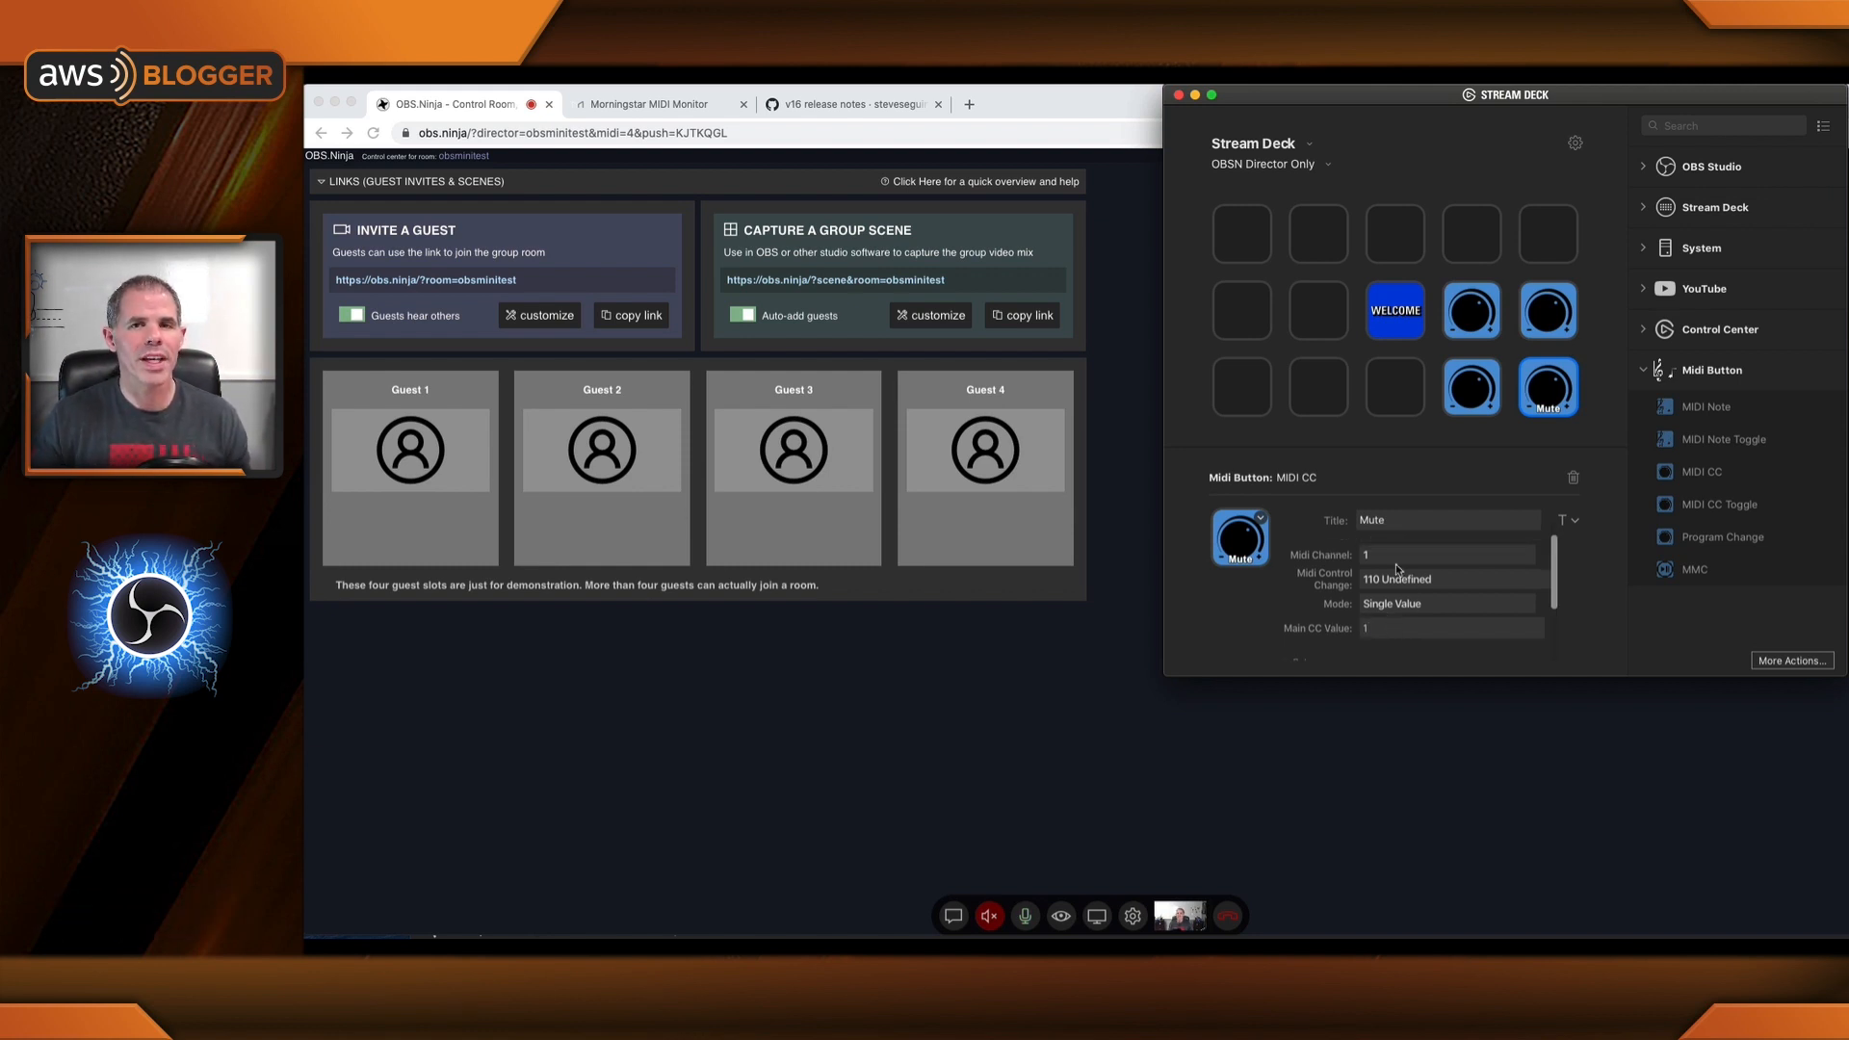
pyautogui.scroll(-3, 1354, 591)
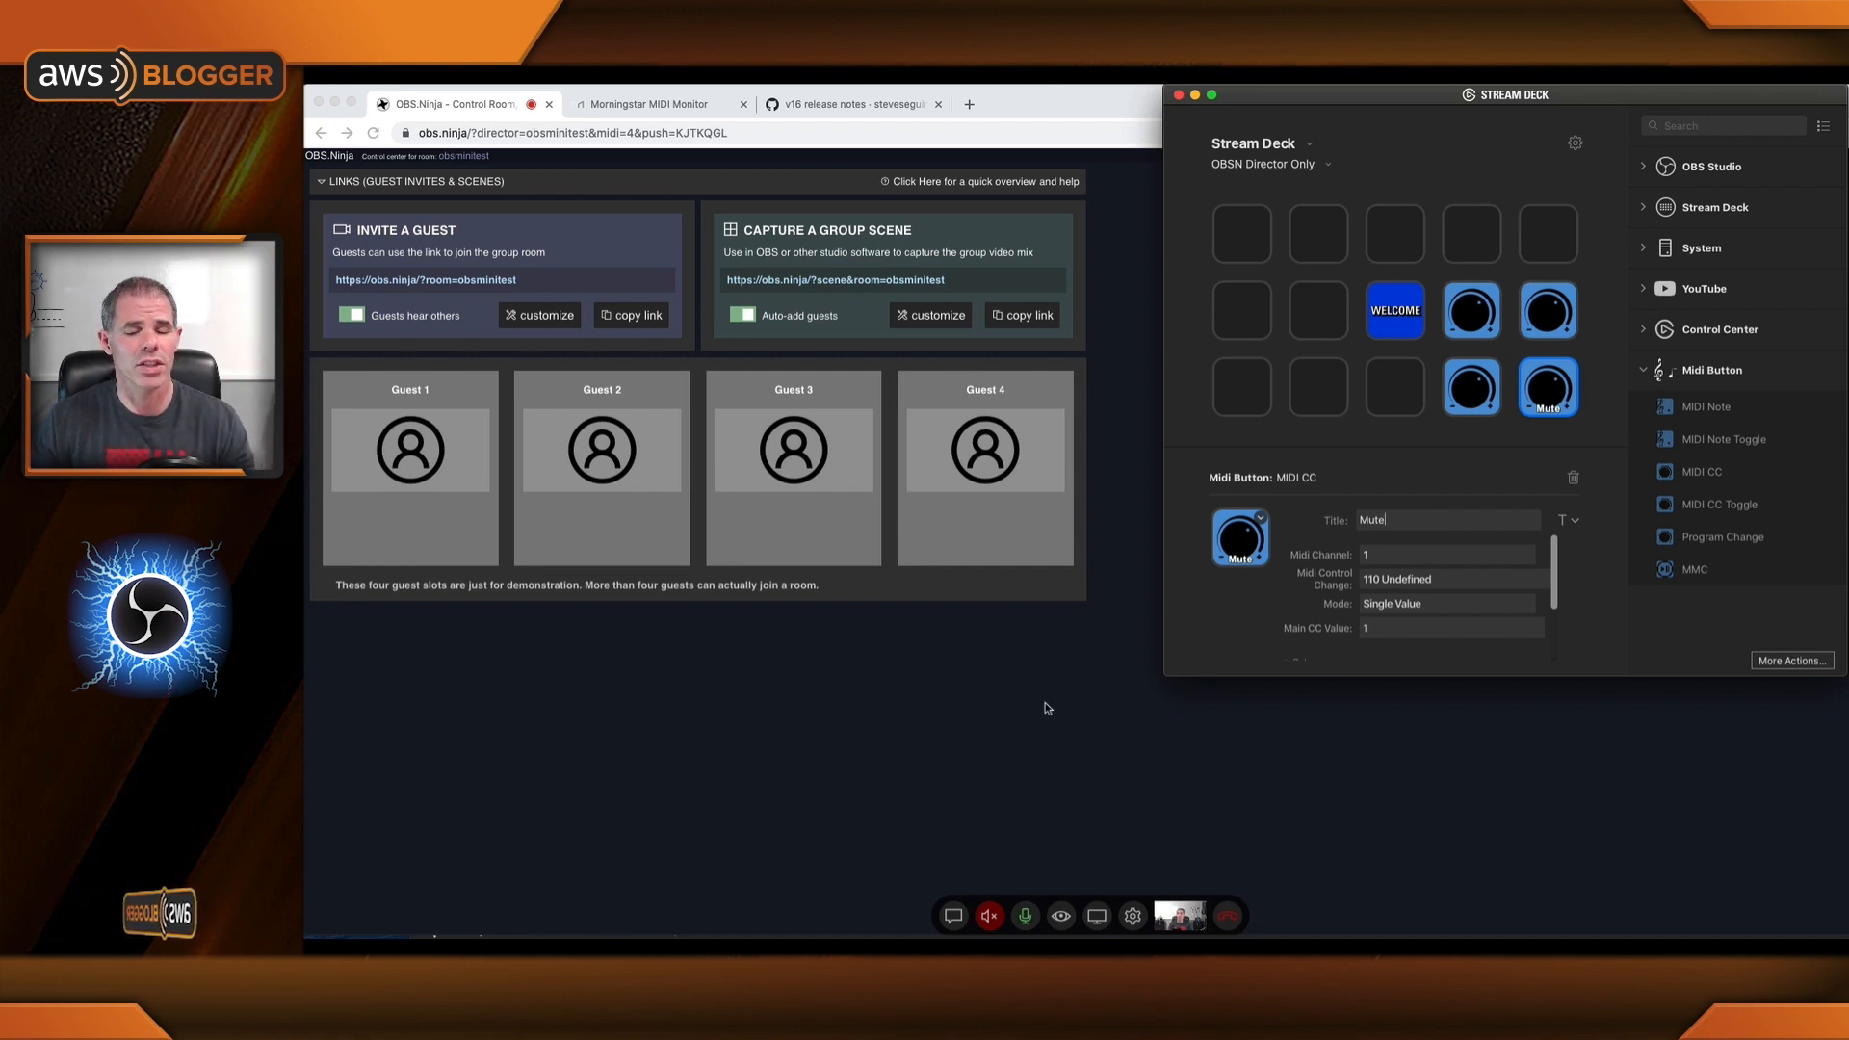
# Test the Mute key in the OBS.Ninja control room and inspect its message in the Morningstar MIDI Monitor.
pyautogui.click(1037, 830)
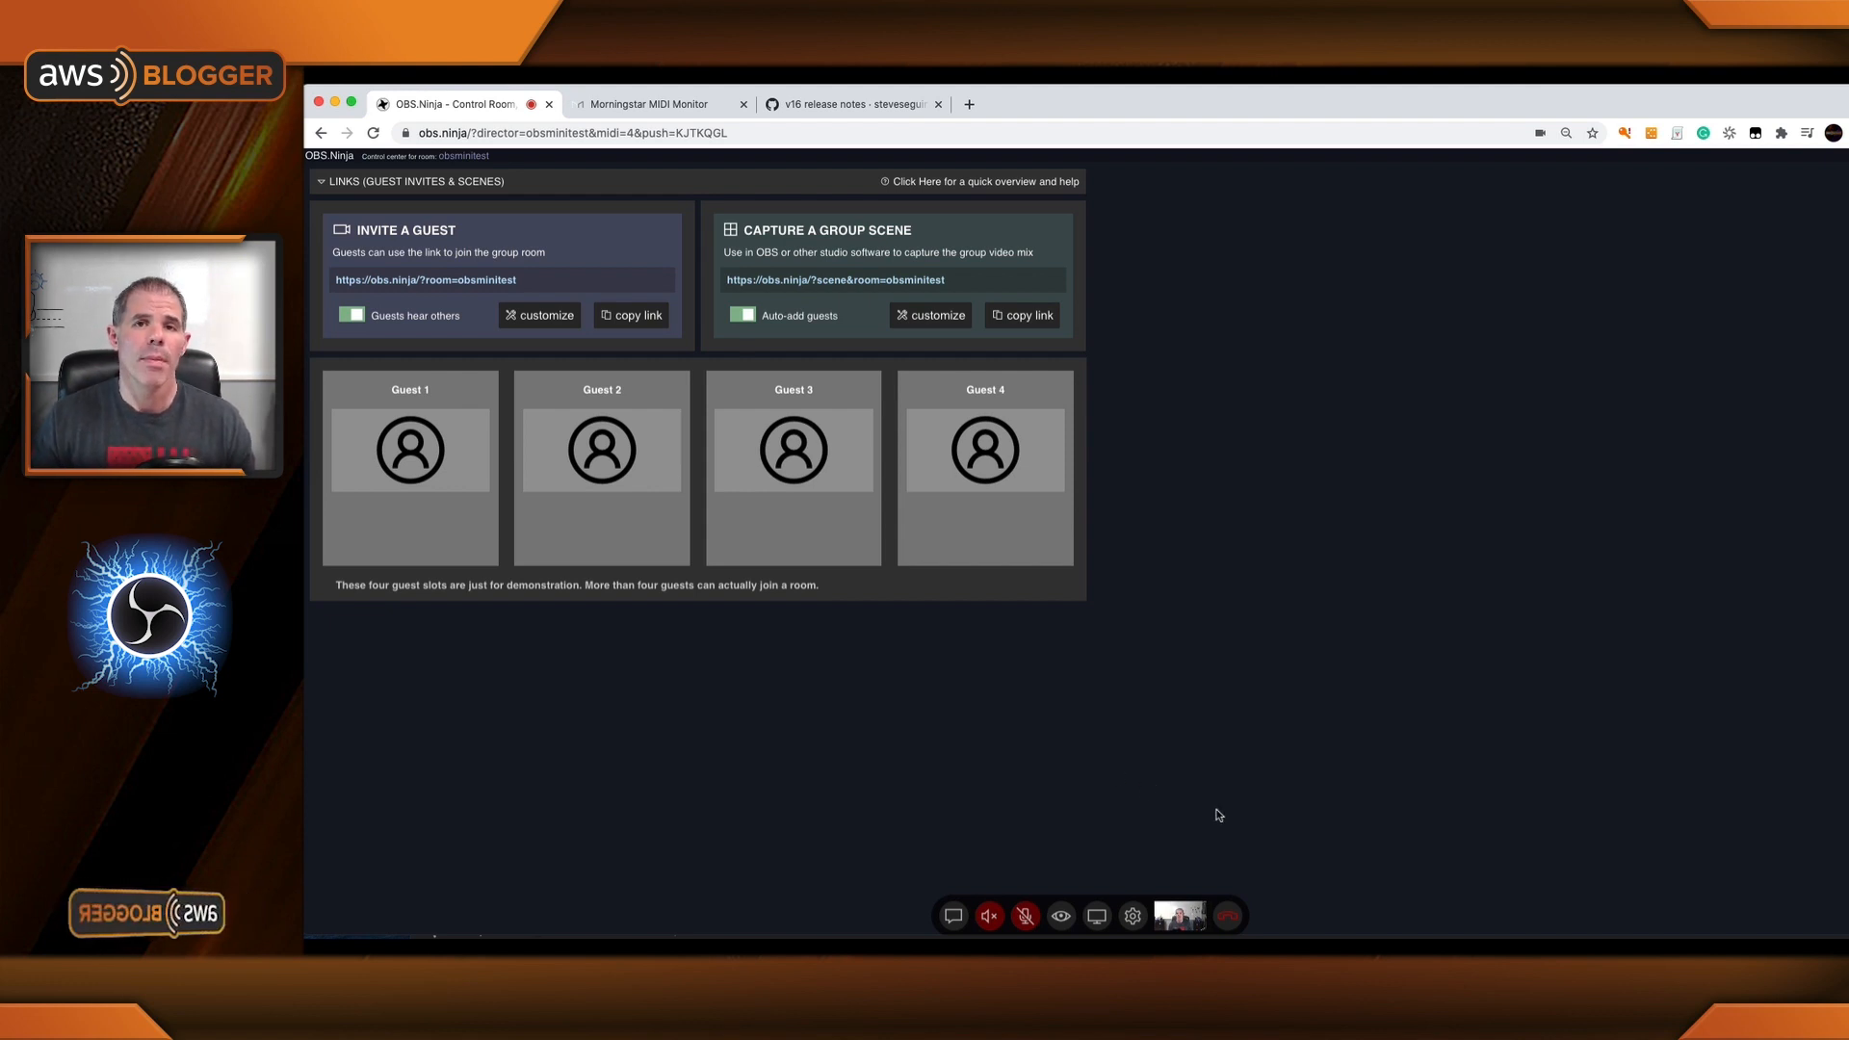
pyautogui.click(655, 104)
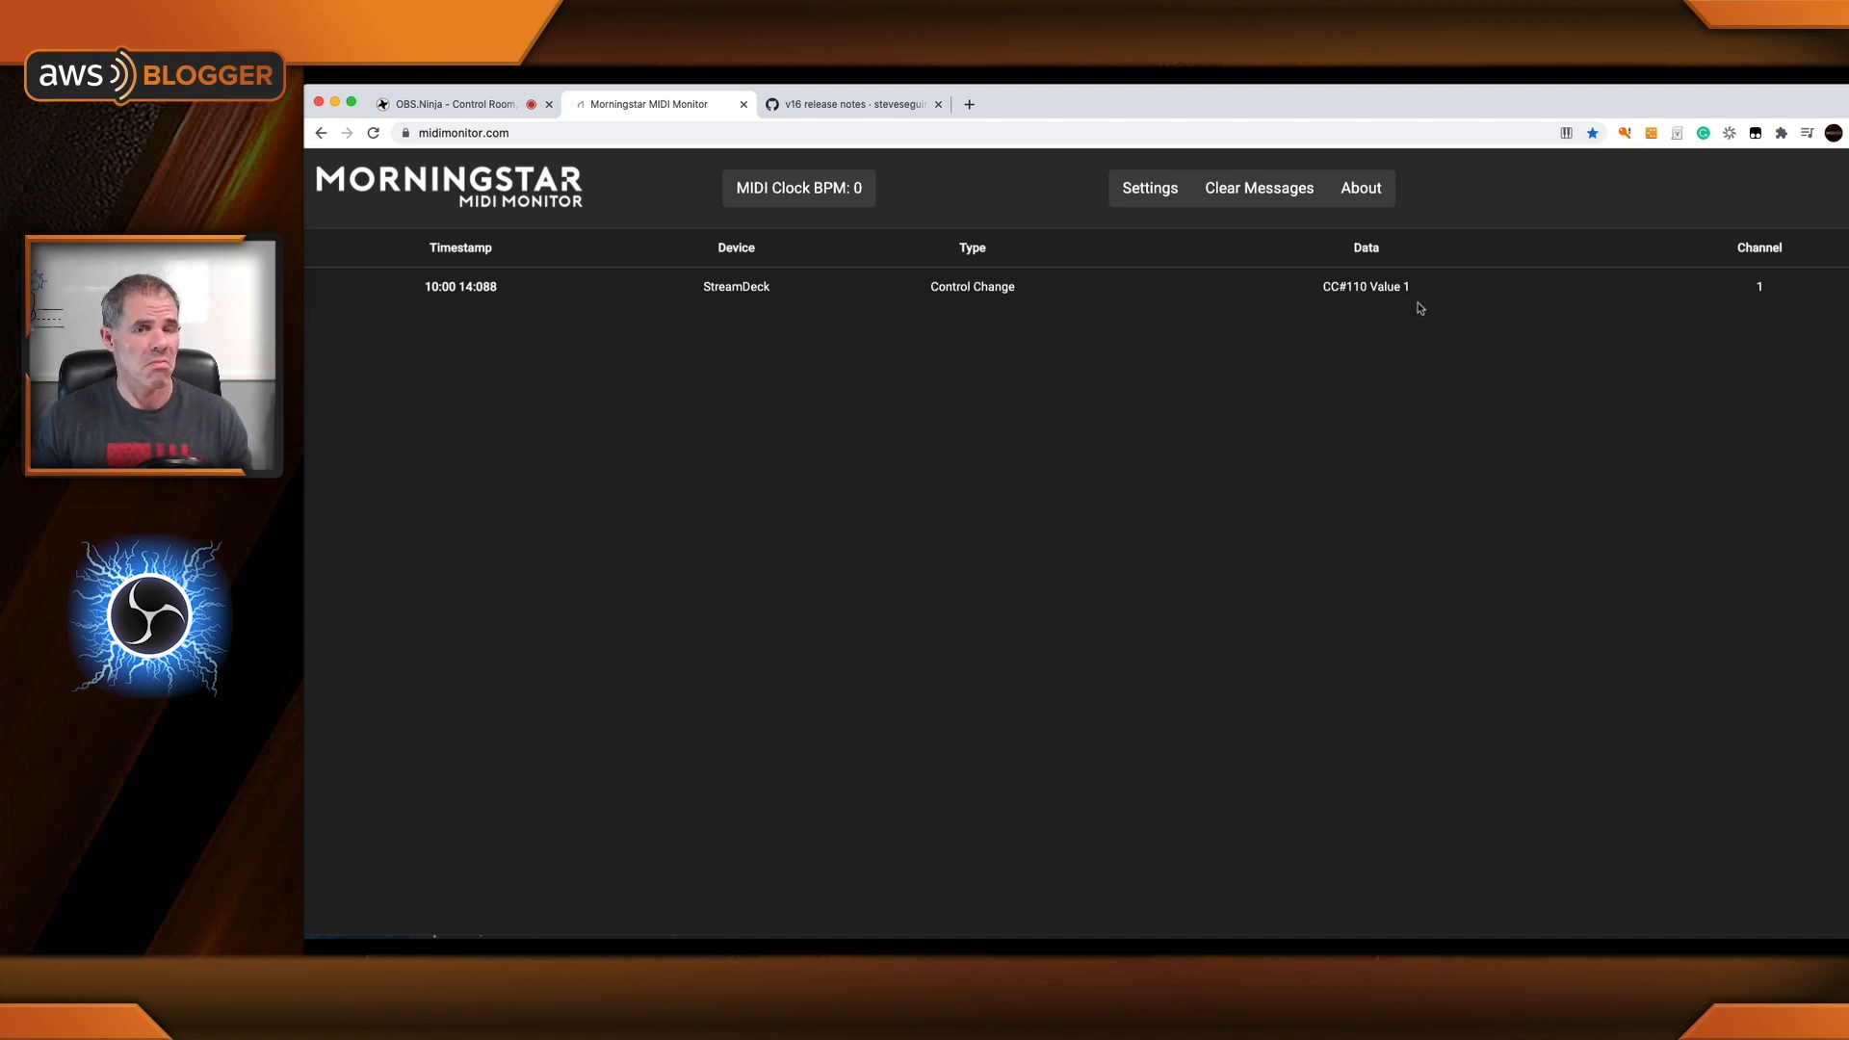
pyautogui.click(479, 114)
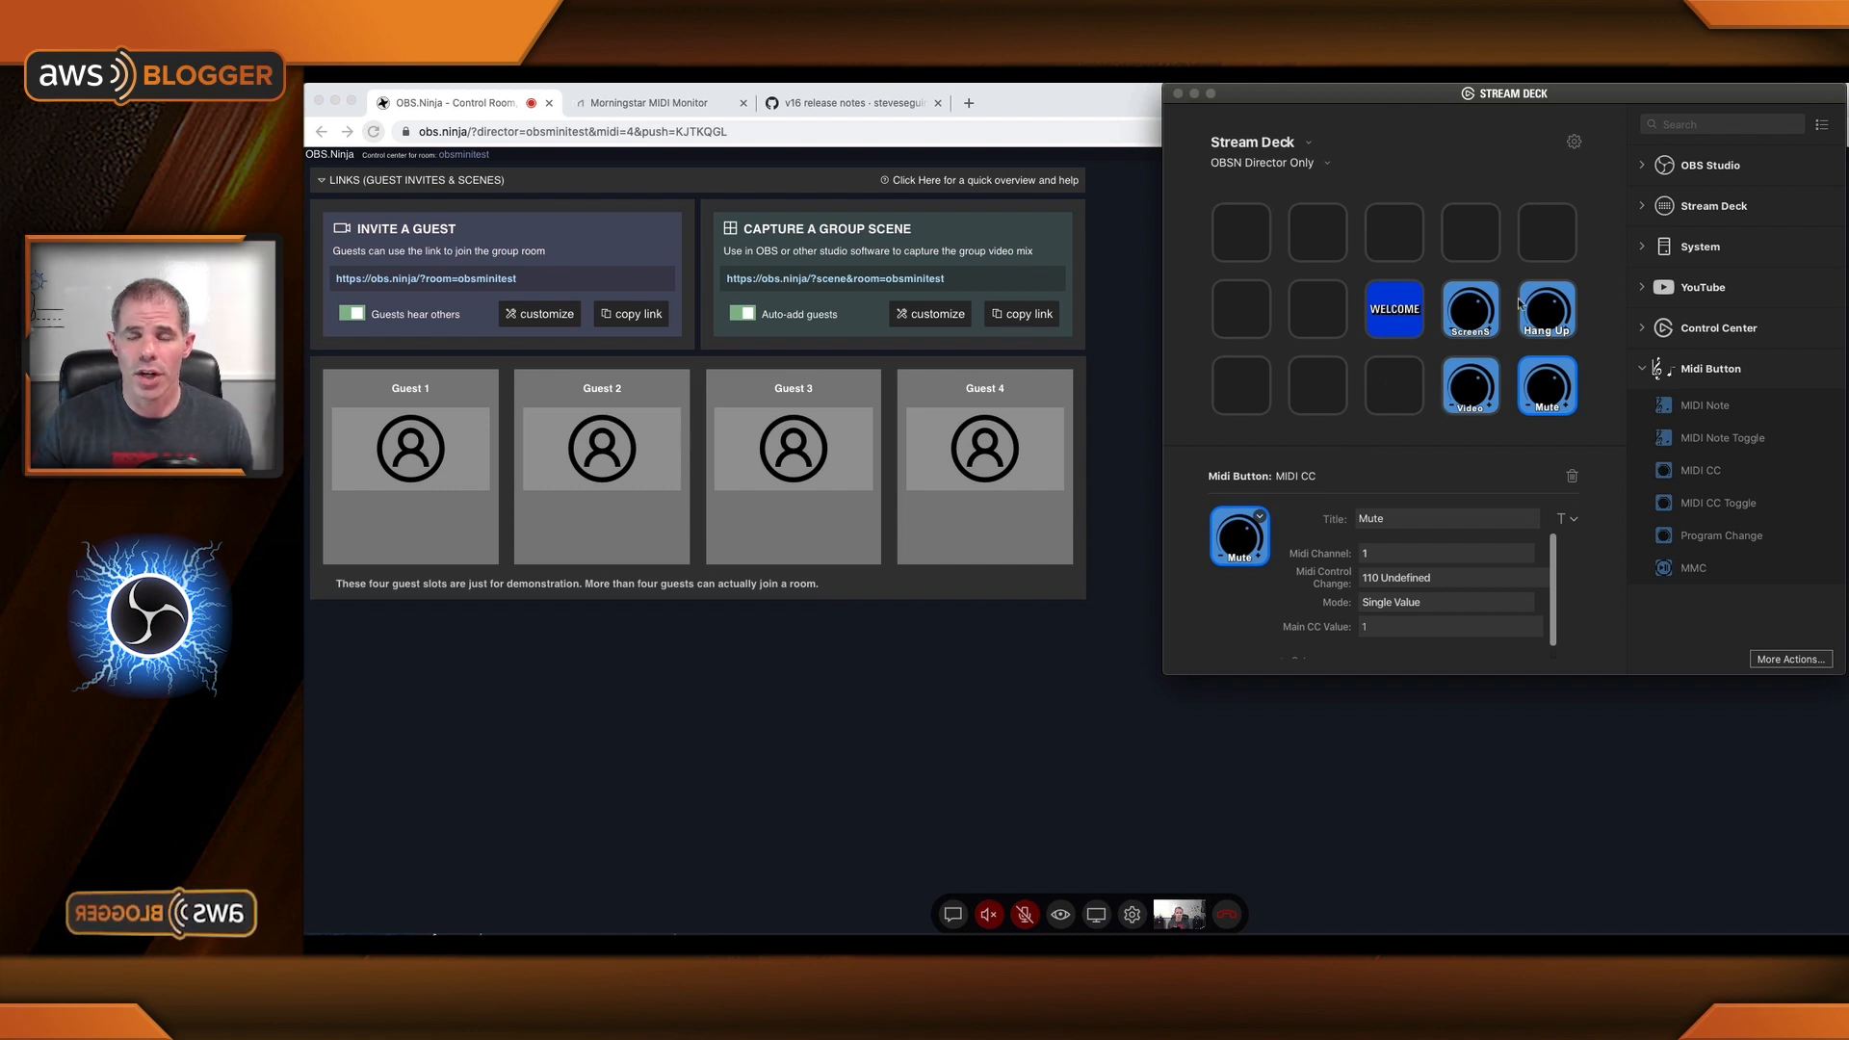
# Review the MIDI CC settings of the Hang Up, ScreenS and Video keys in Stream Deck.
pyautogui.click(1552, 313)
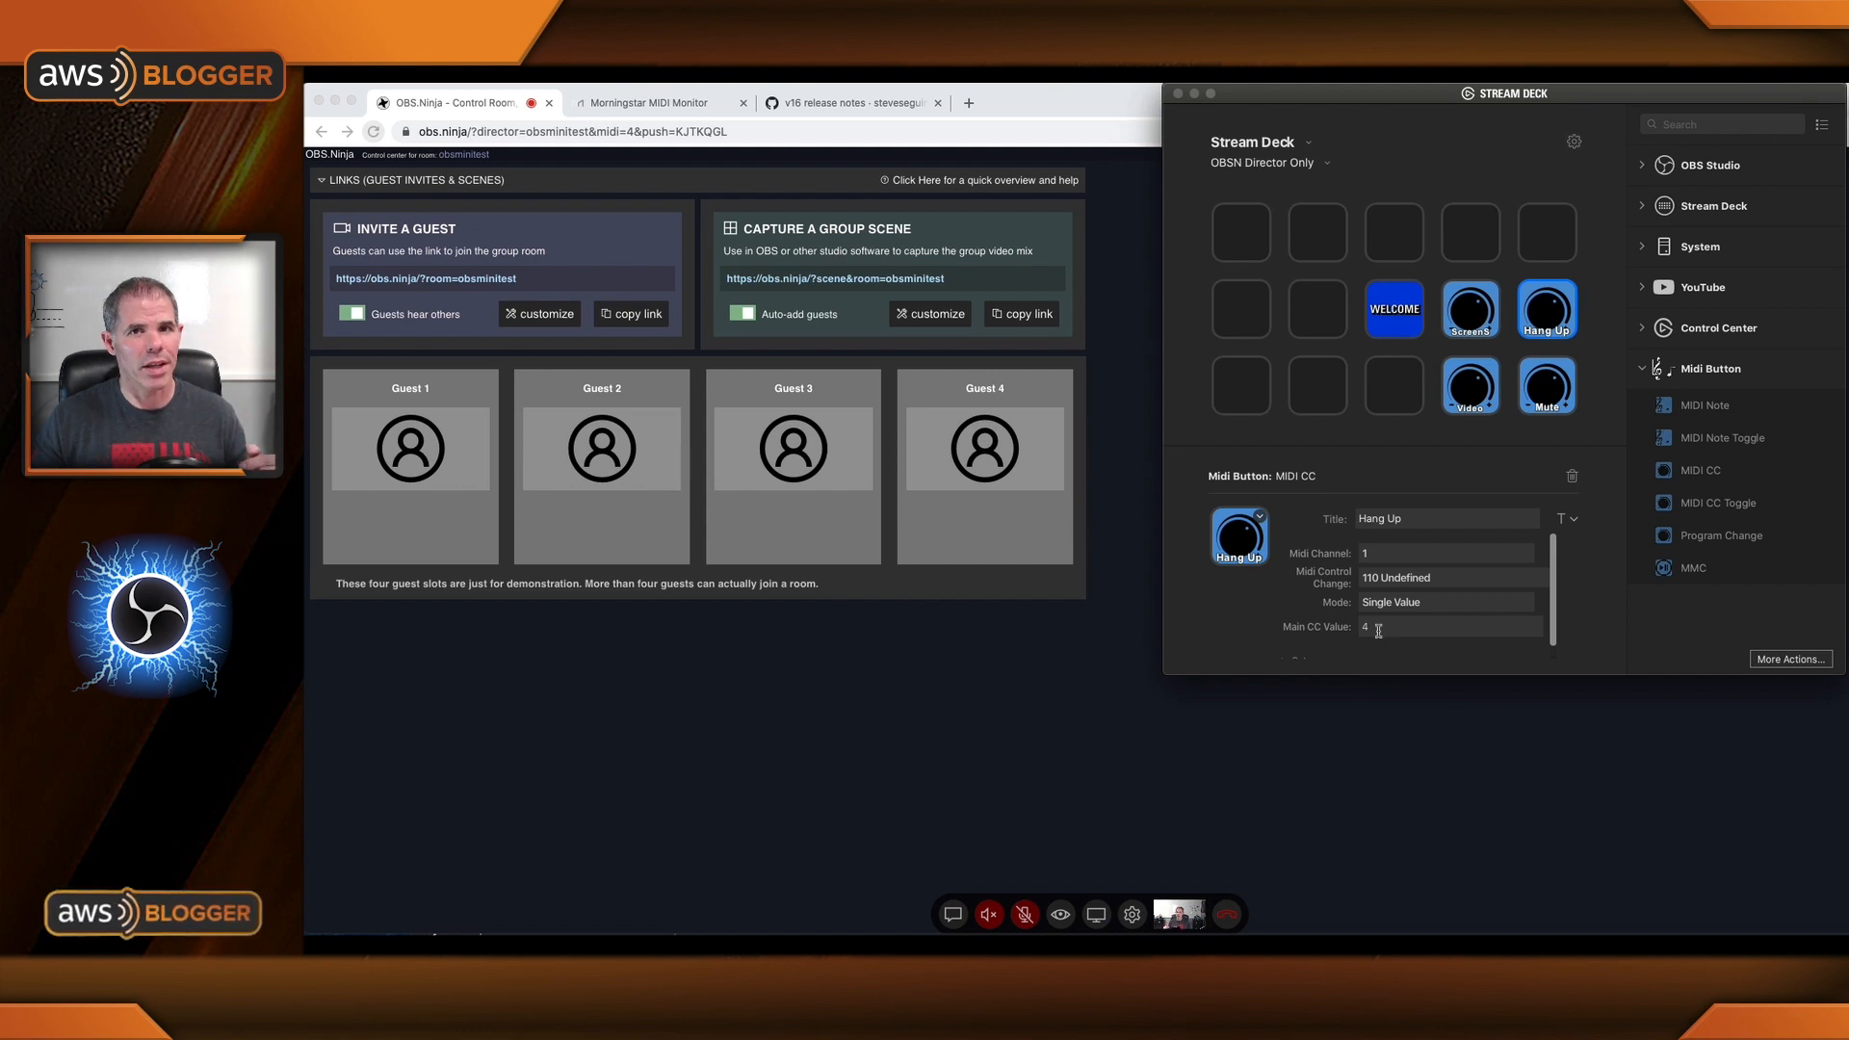
pyautogui.click(1463, 325)
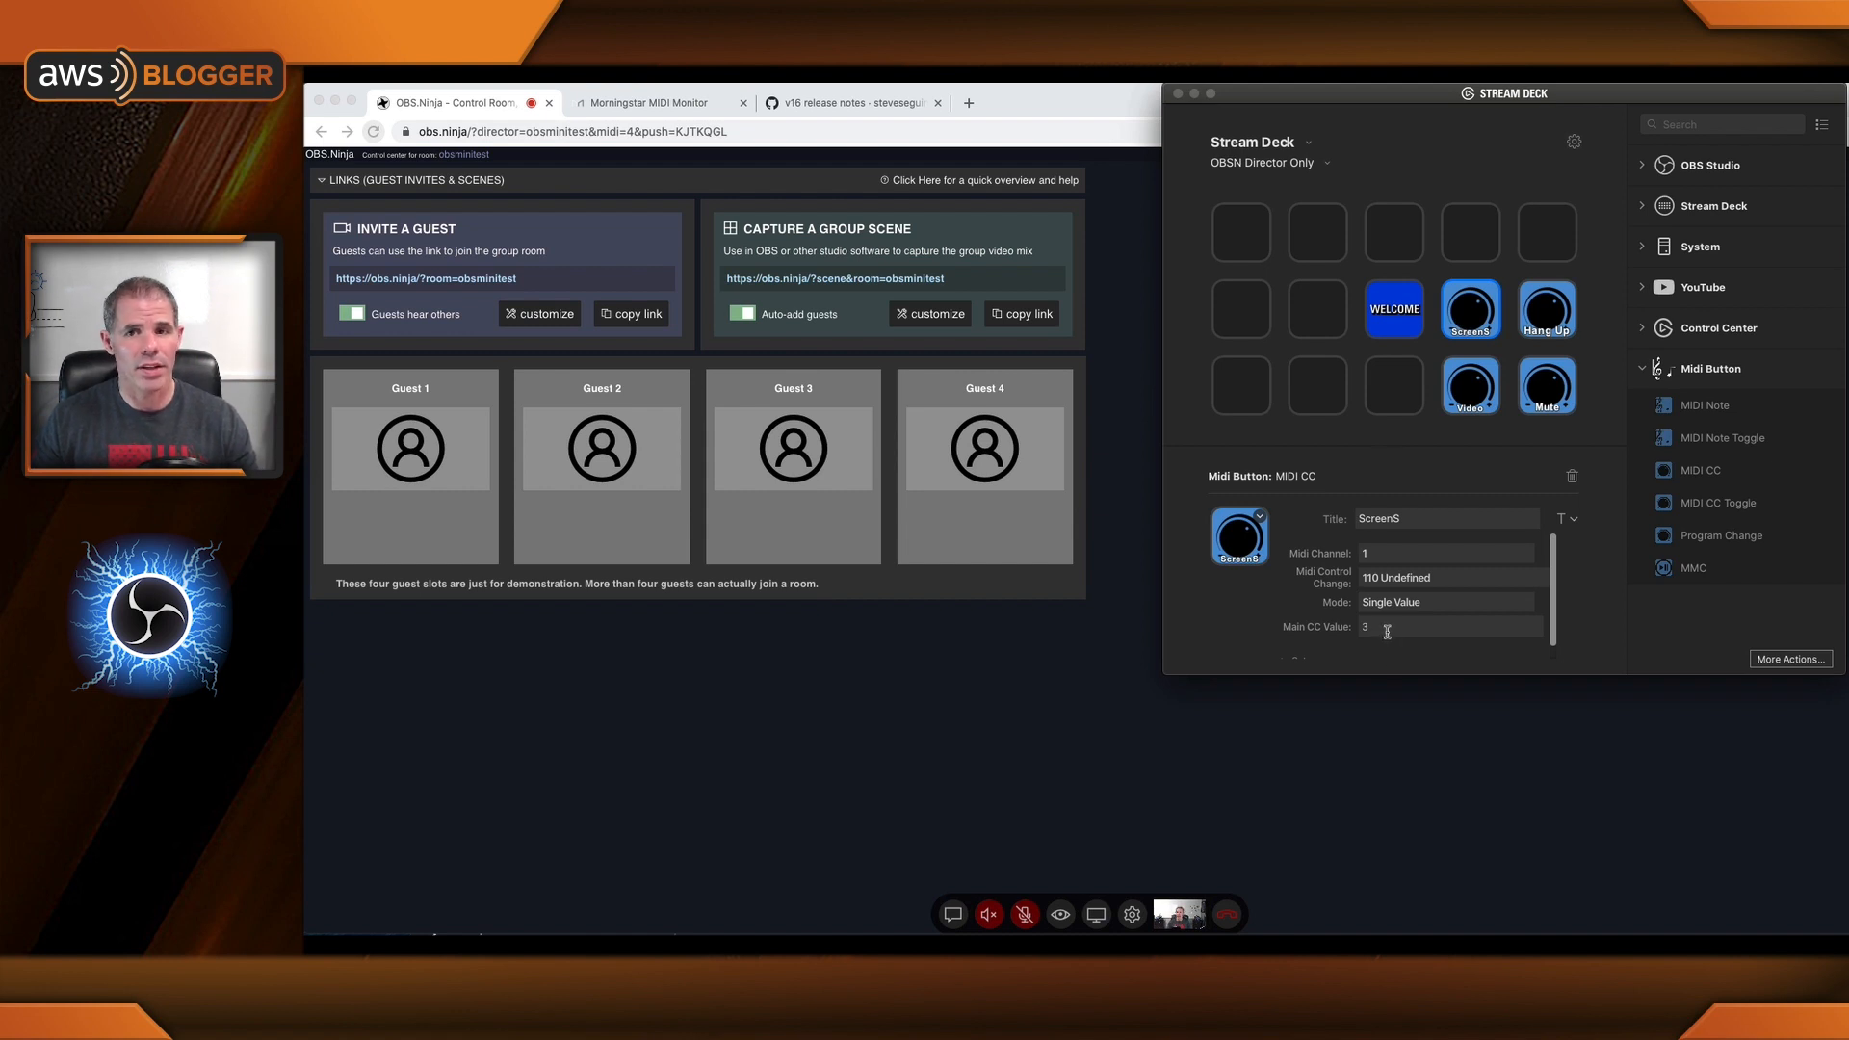
pyautogui.click(1462, 410)
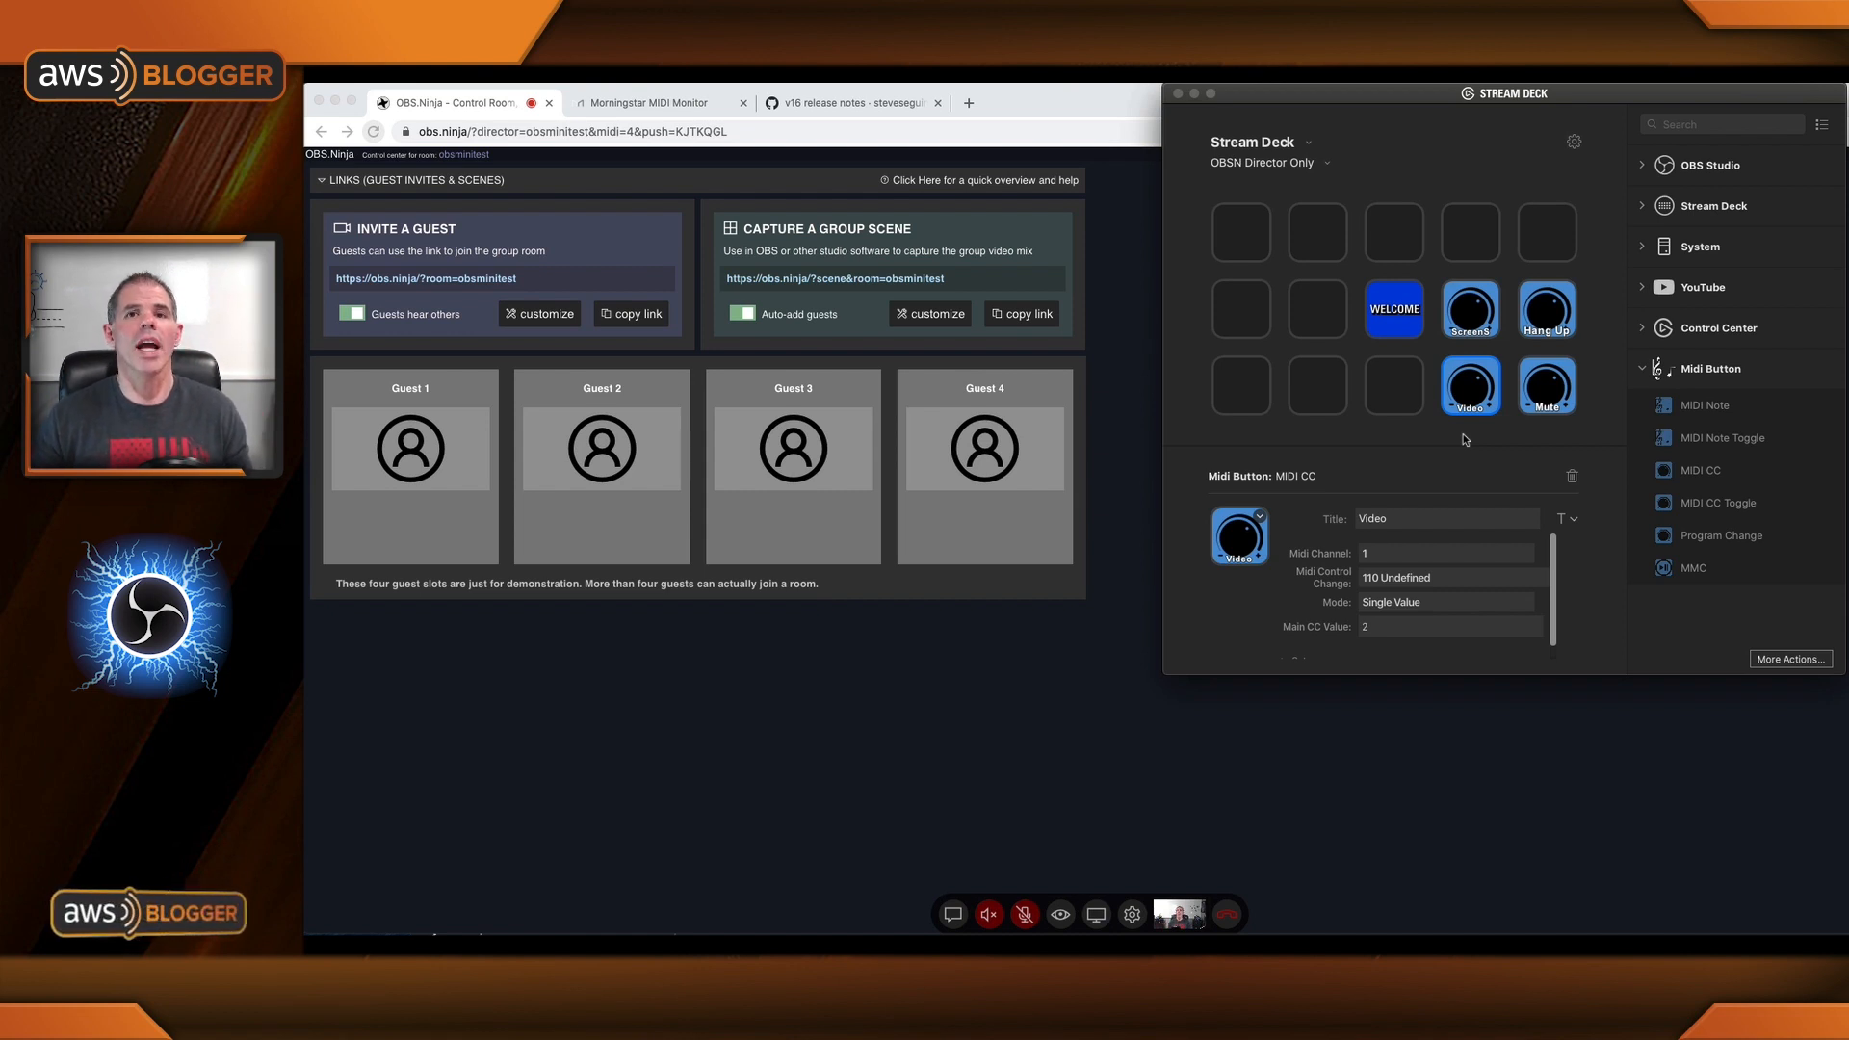
# Switch to the OBS.Ninja control room and test toggling the director's camera off and back on.
pyautogui.click(1083, 723)
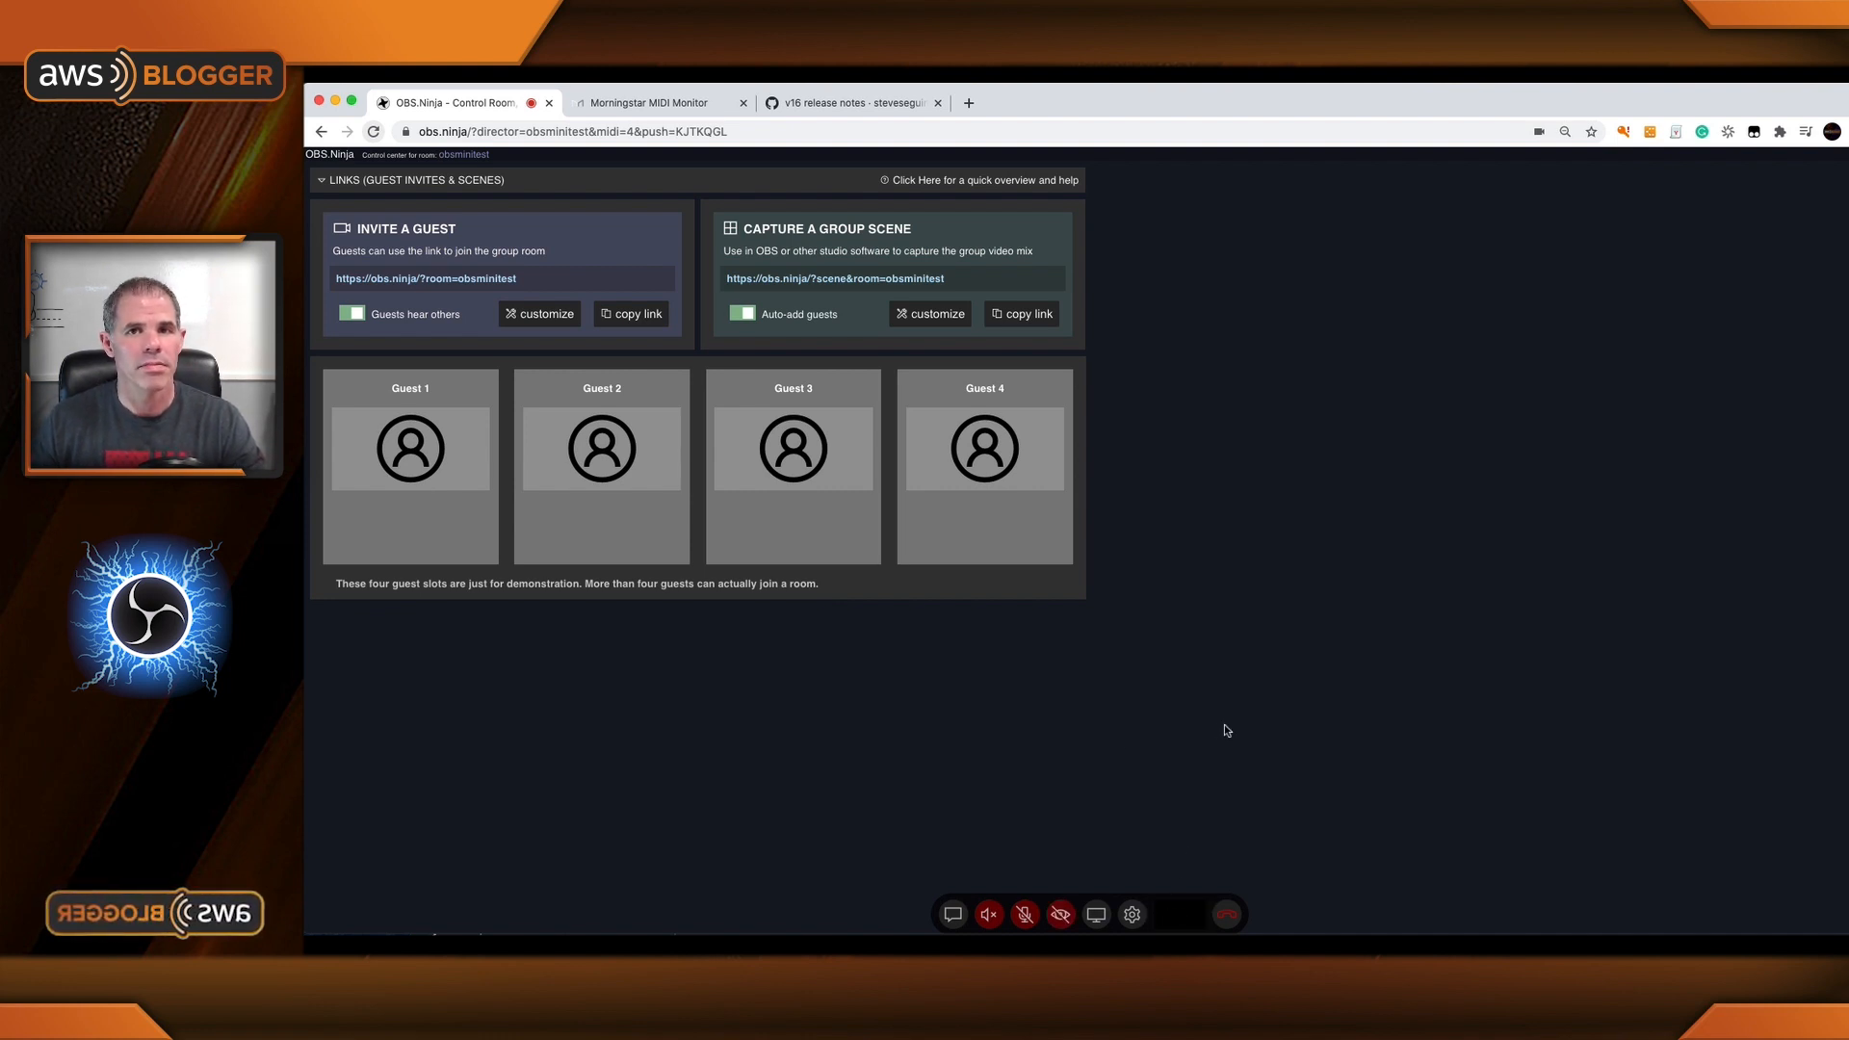
pyautogui.hotkey('ctrl', 'b')
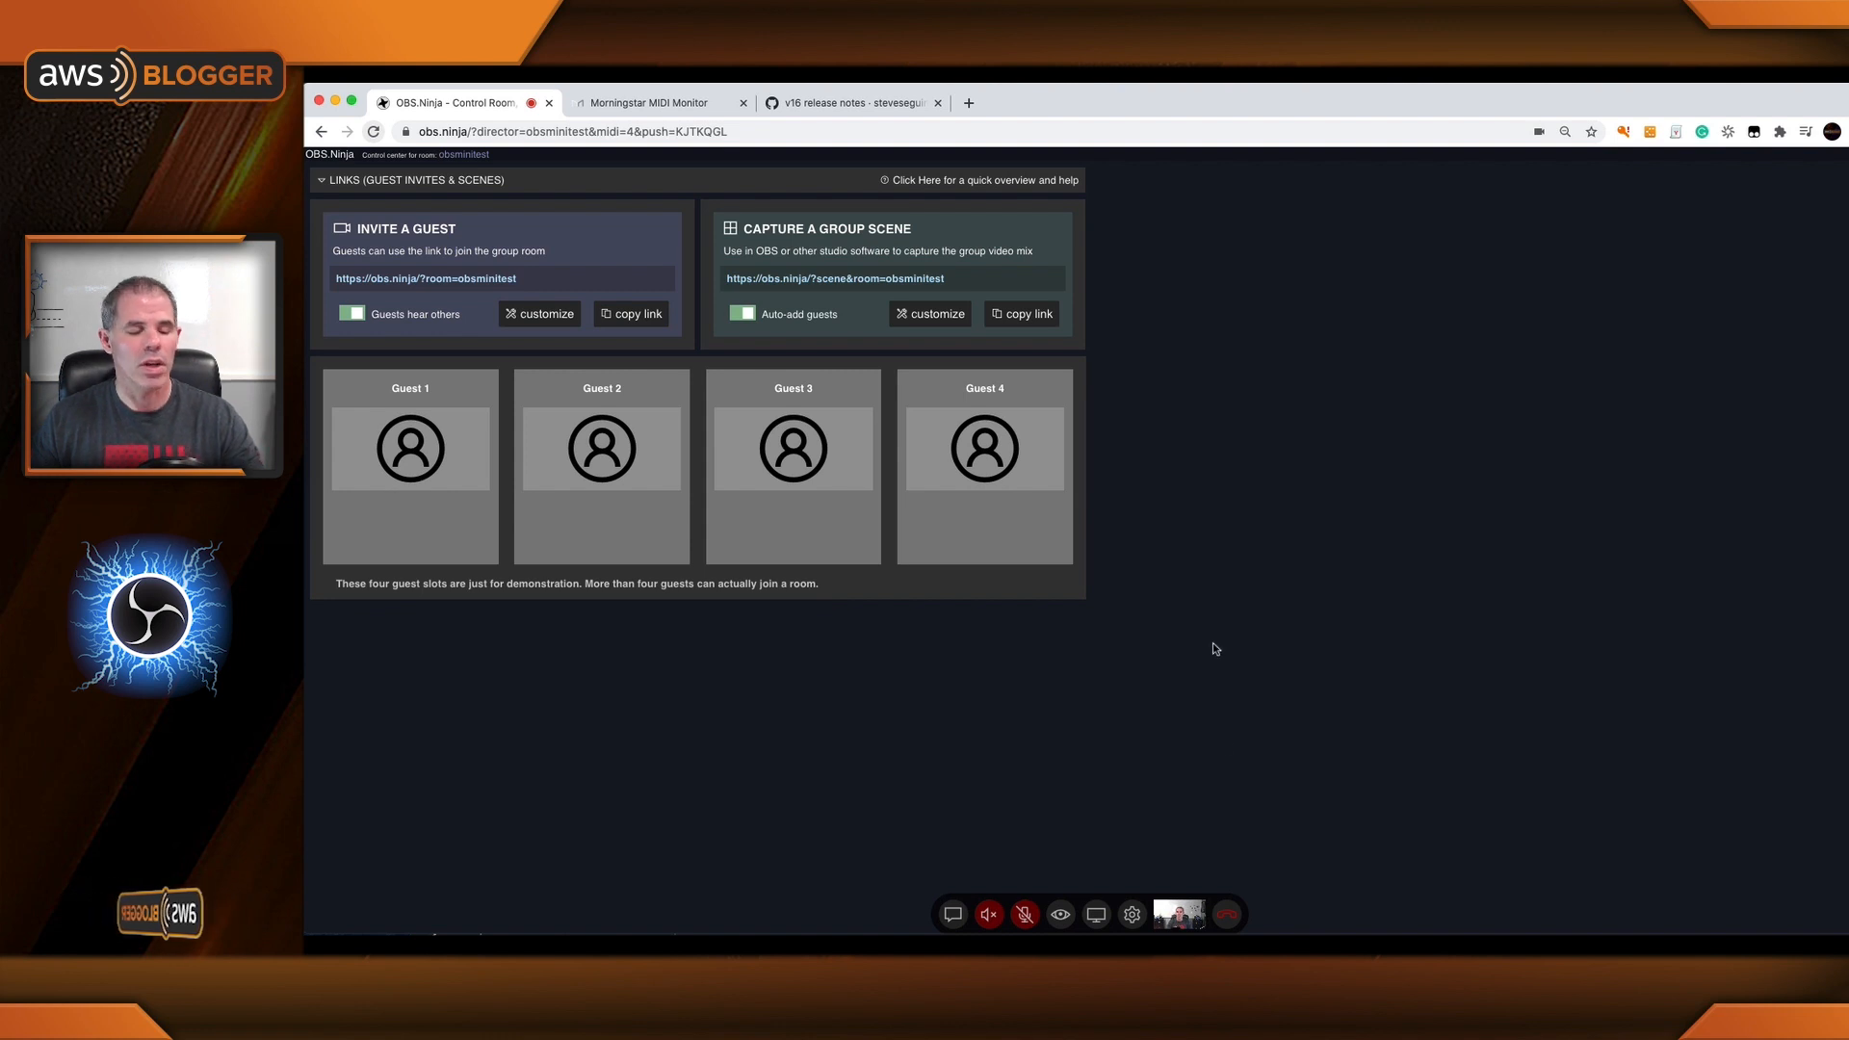
# Test the director's screen share control in the OBS.Ninja room, then cancel the sharing request.
pyautogui.hotkey('alt', 's')
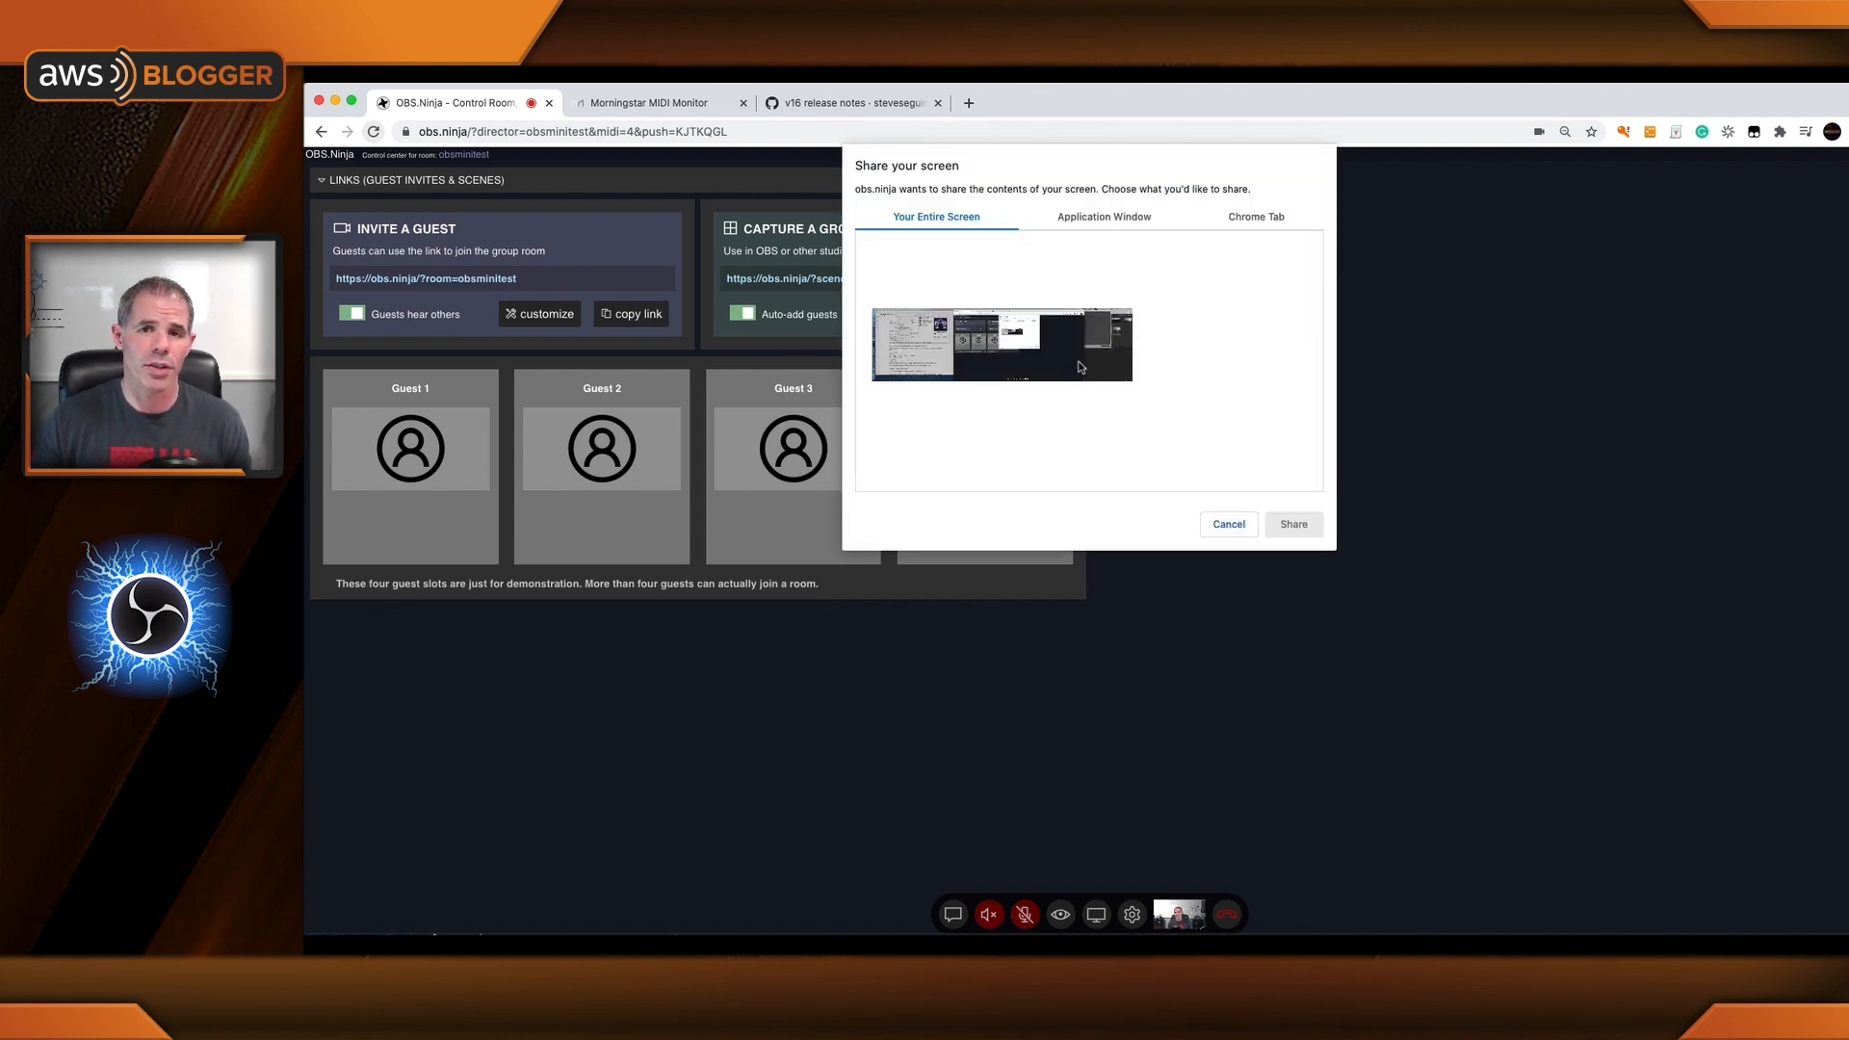
pyautogui.click(1250, 523)
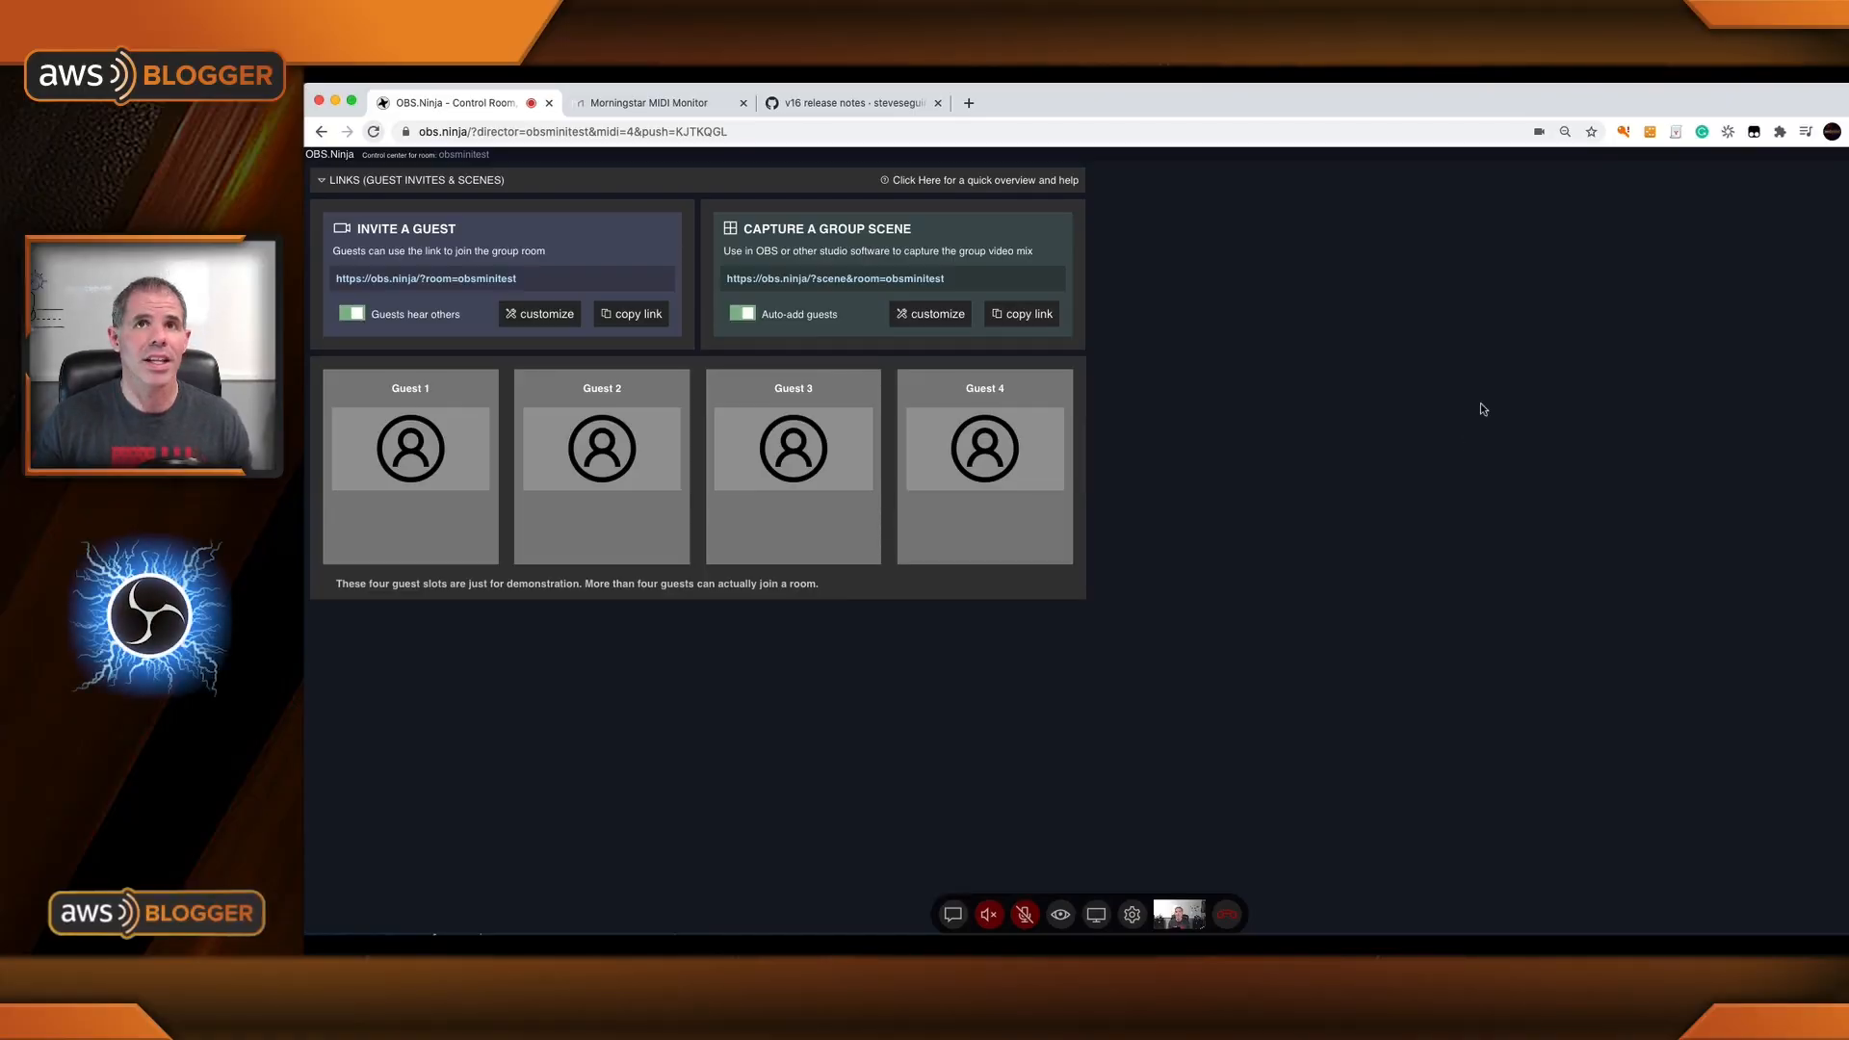
# Switch to Stream Deck and set the Hang Up key's icon to a D OBSN image from the StreamDeck Icons folder.
pyautogui.press('super+Tab')
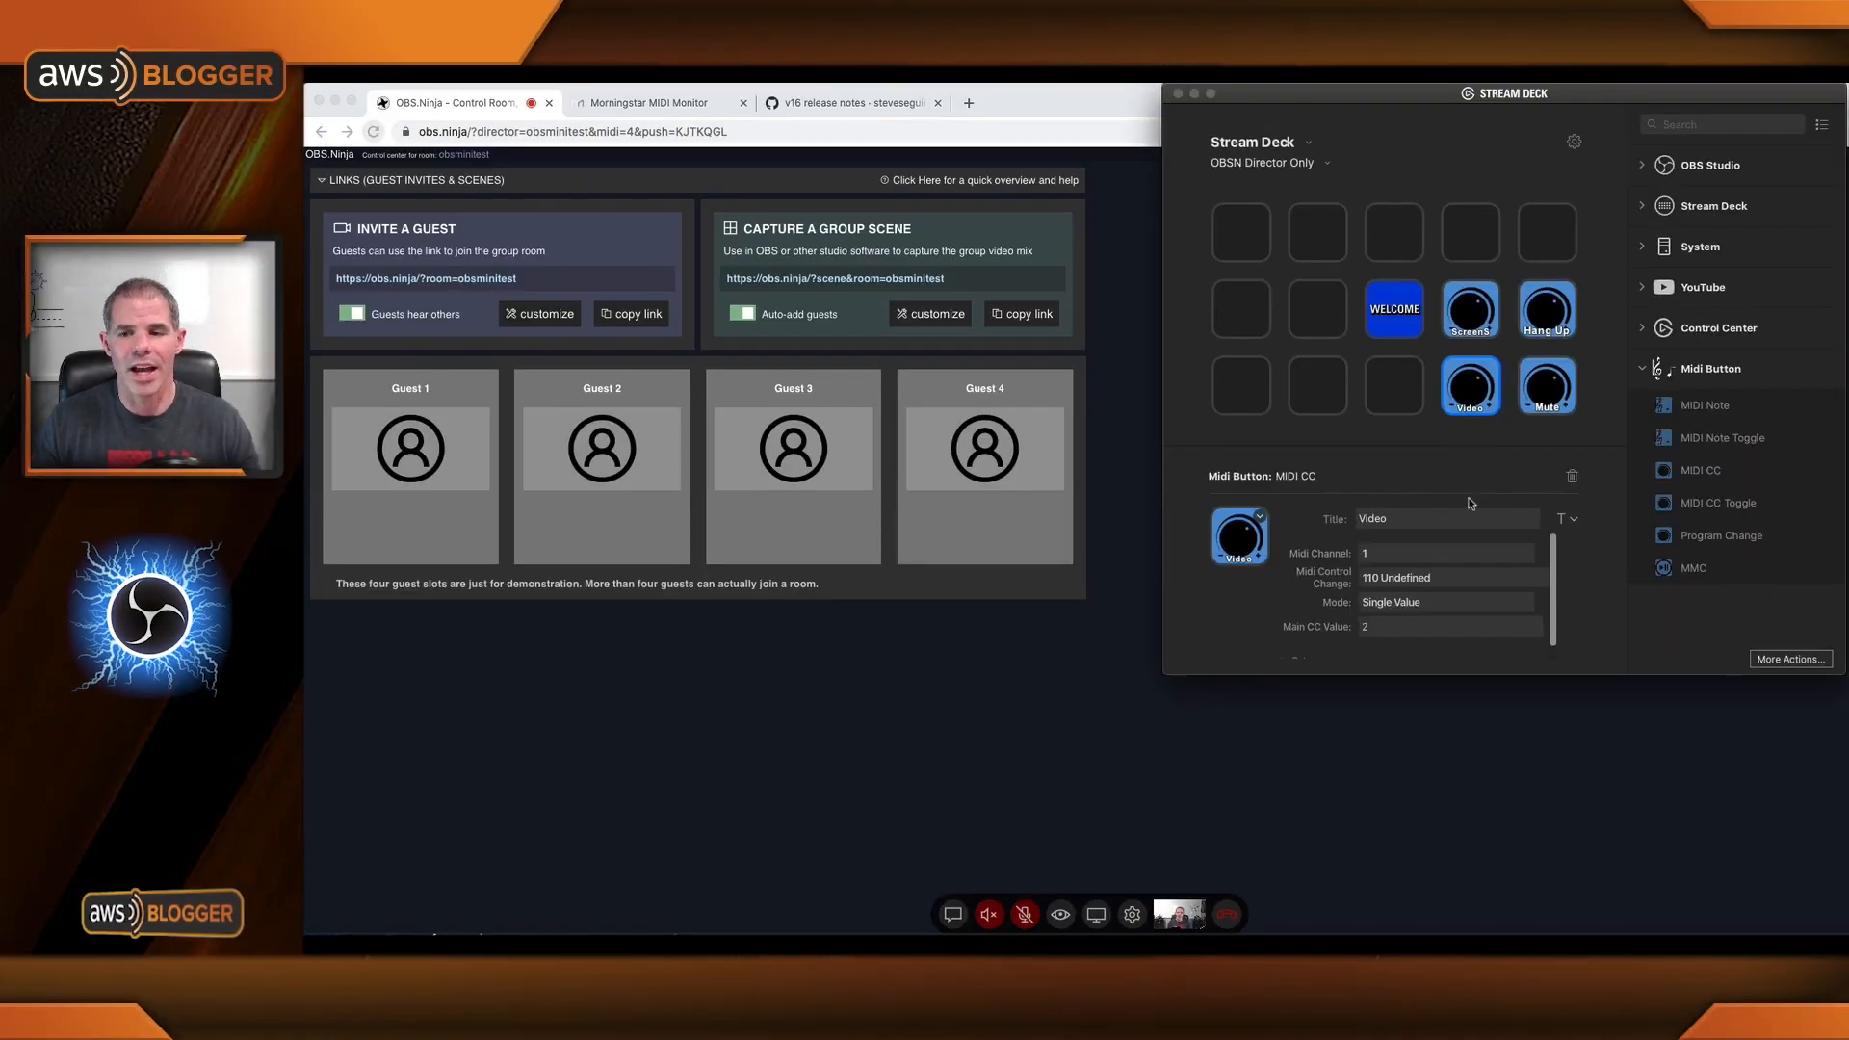
pyautogui.click(1544, 318)
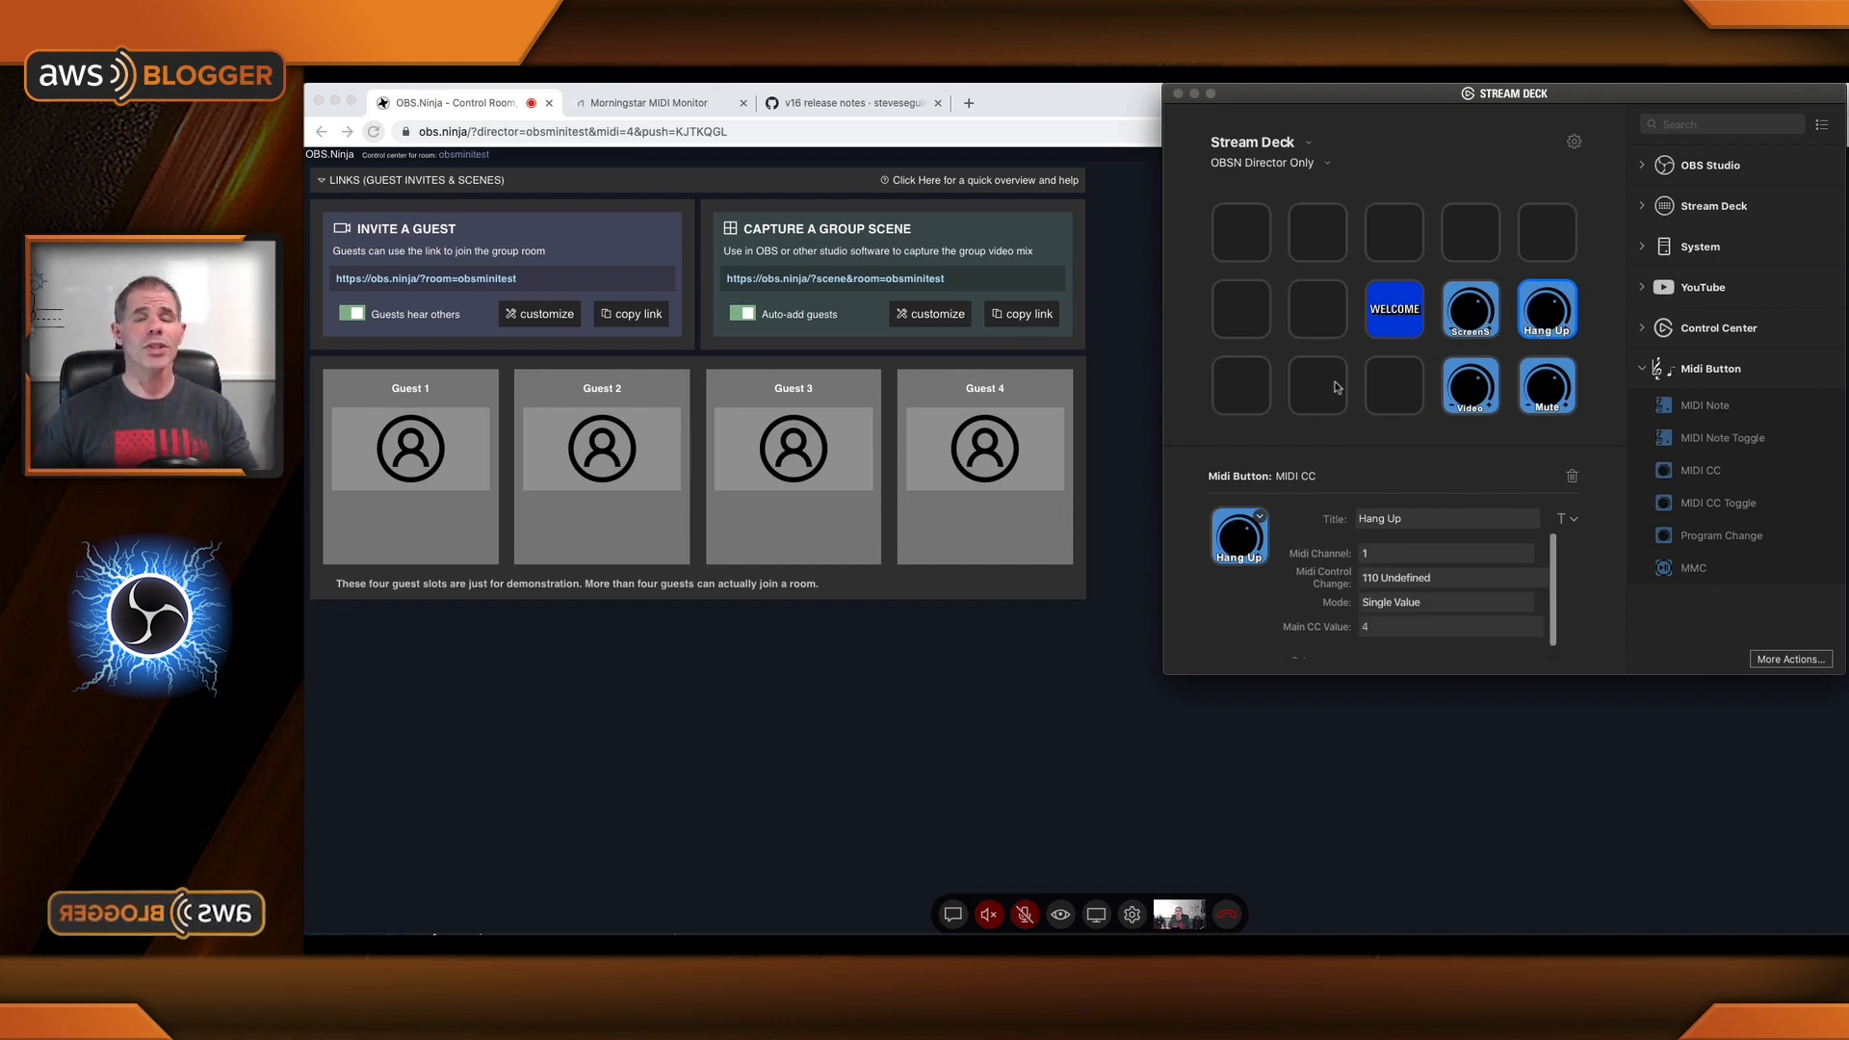
pyautogui.click(1260, 520)
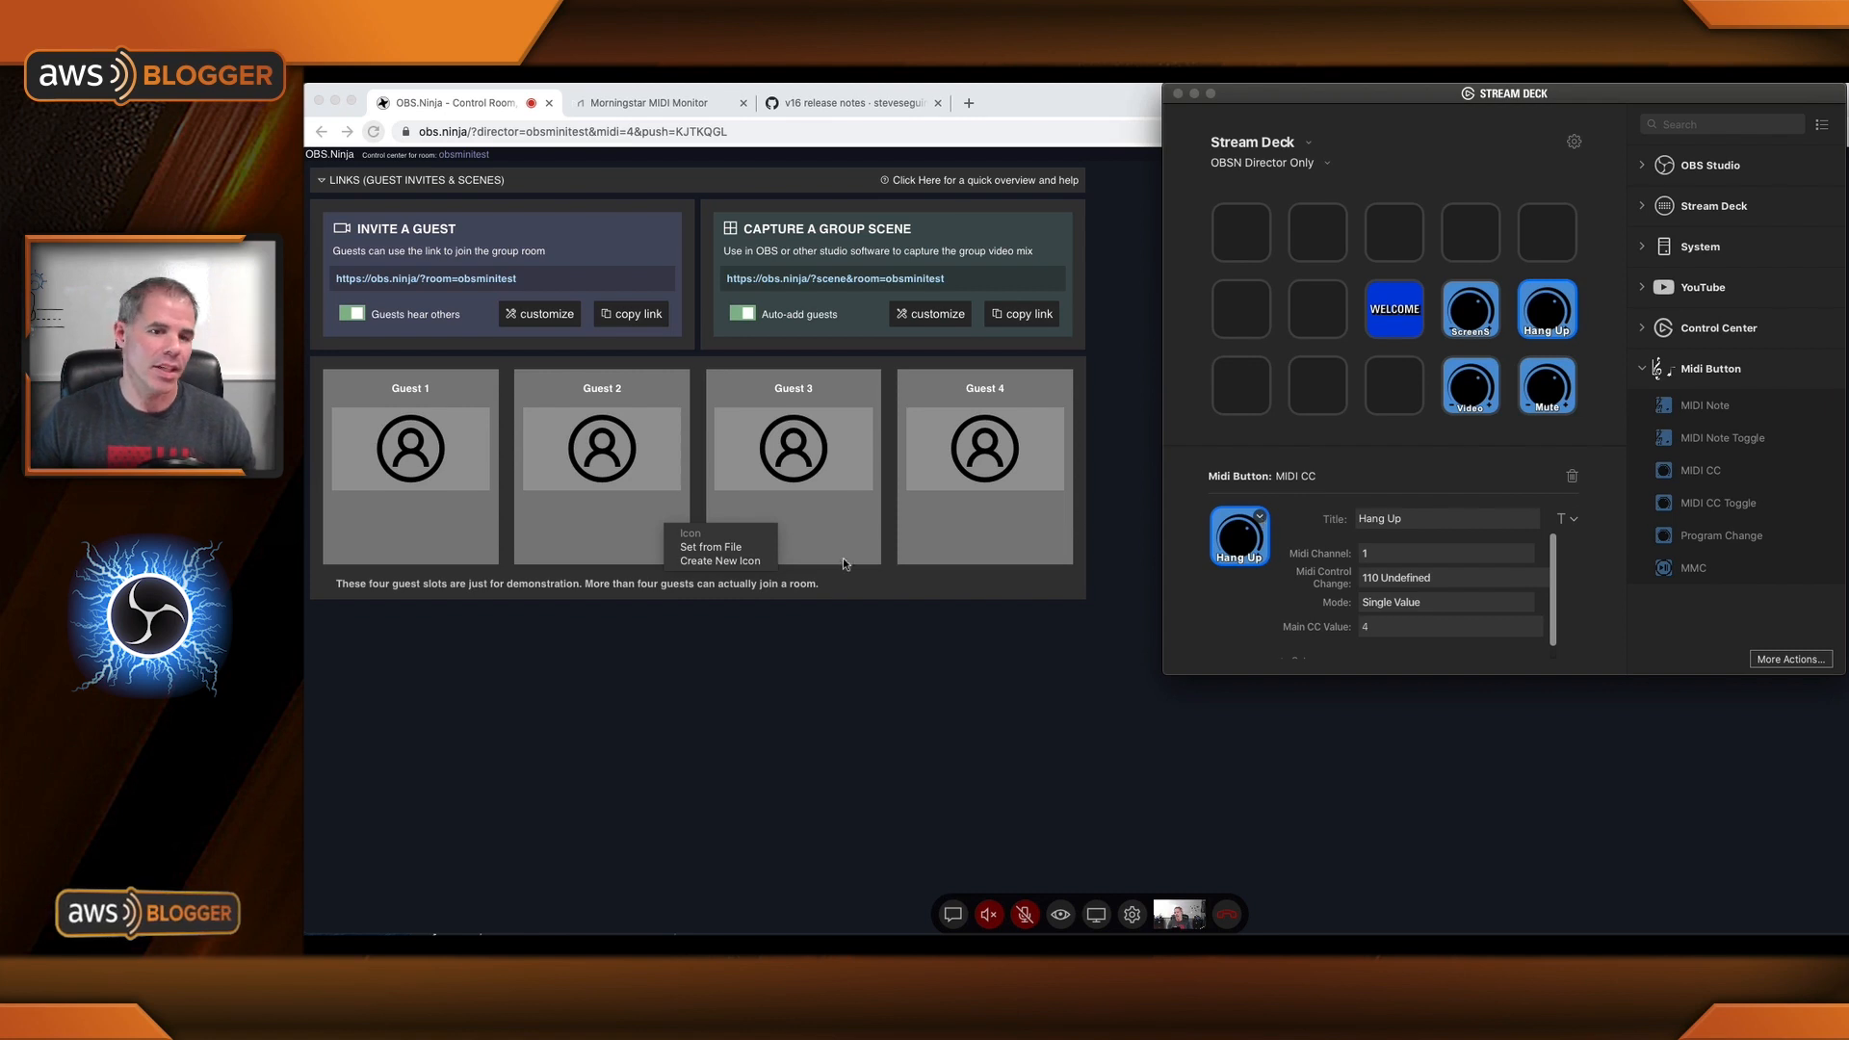
pyautogui.click(713, 546)
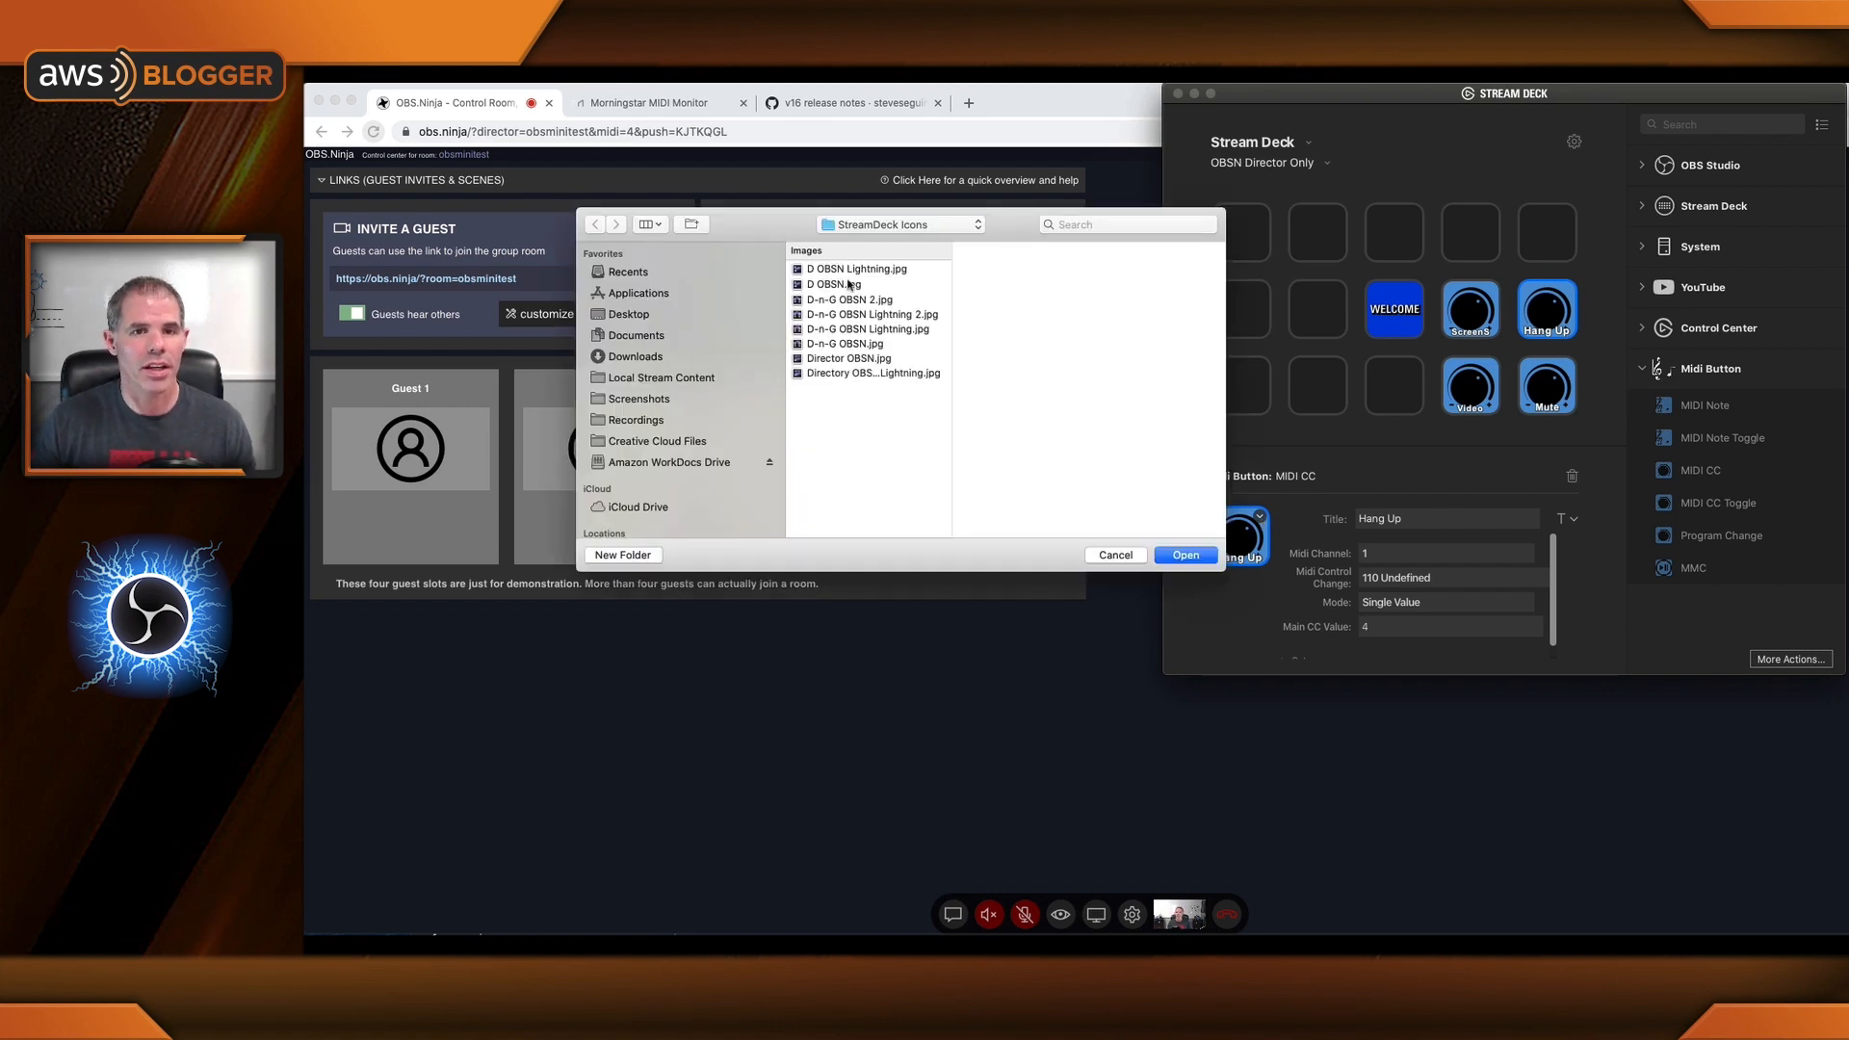
pyautogui.click(1185, 556)
# Give the ScreenS, Video and Mute keys the same custom icon as Hang Up and return to the OBS.Ninja control room.
pyautogui.click(1462, 326)
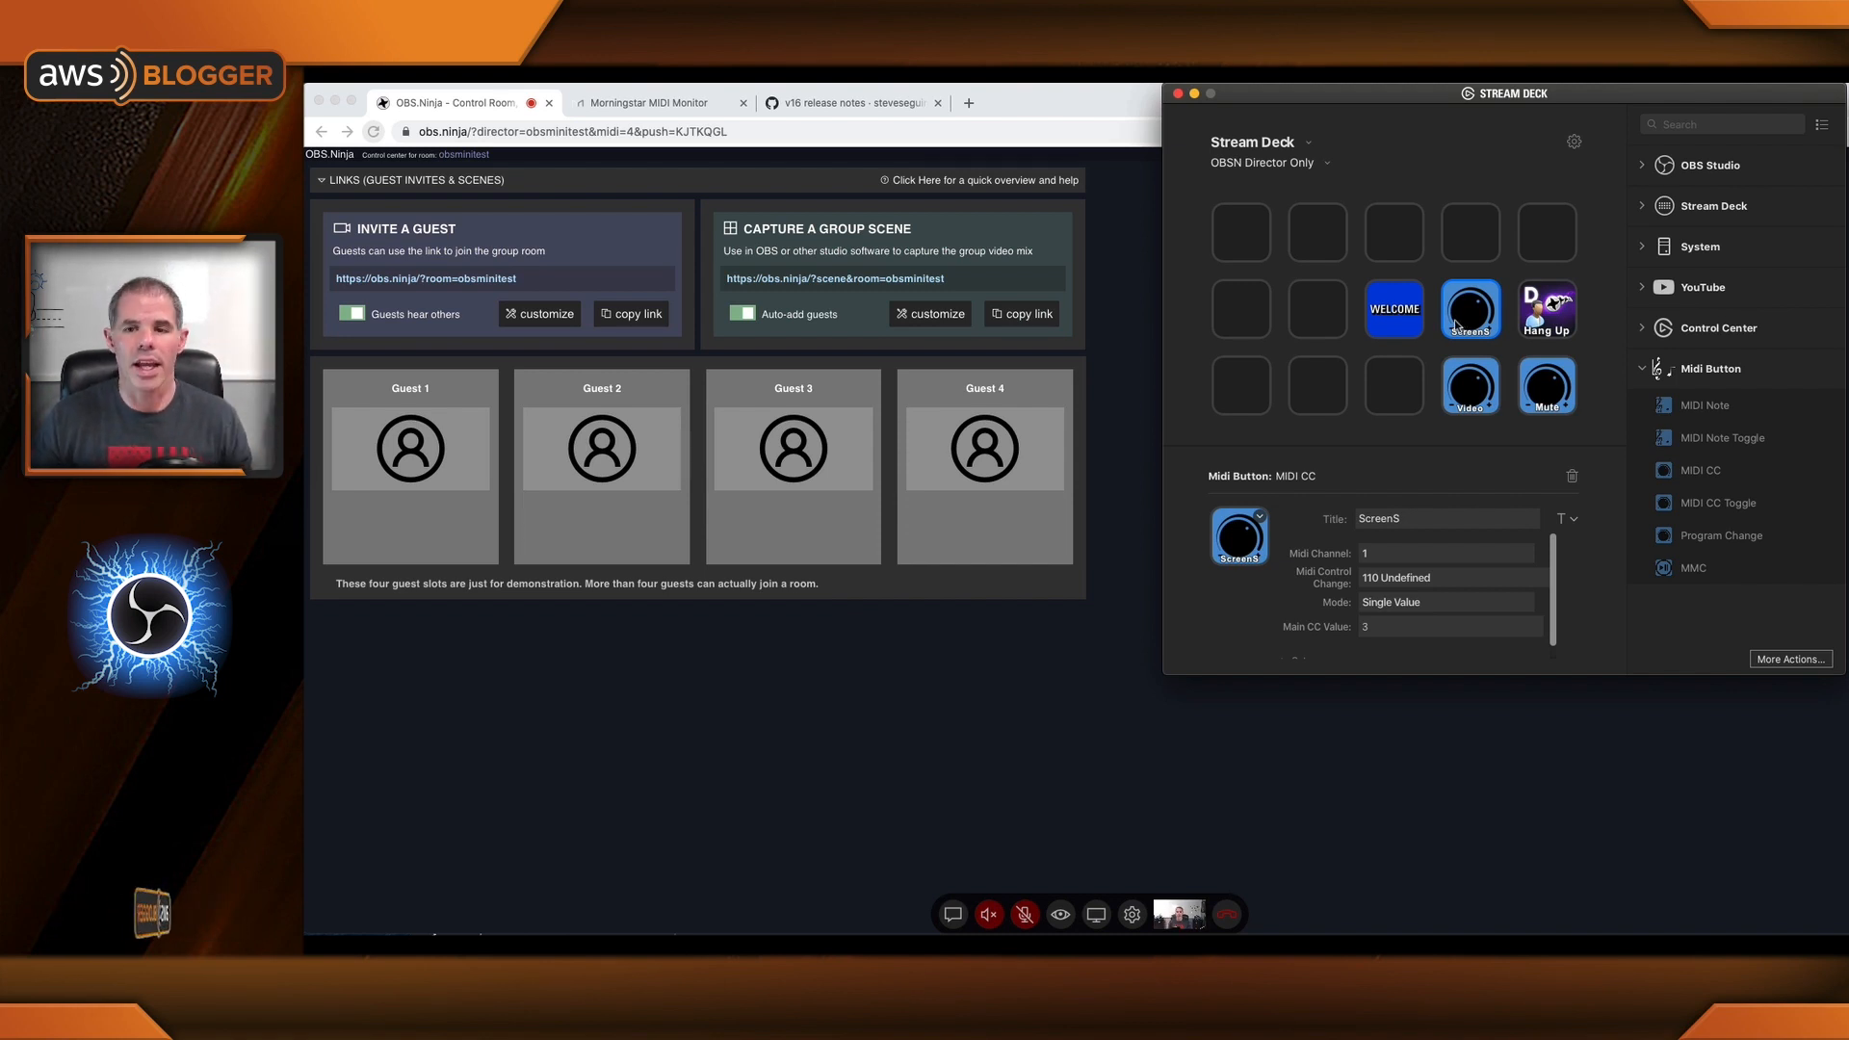
pyautogui.click(1260, 526)
pyautogui.press('Return')
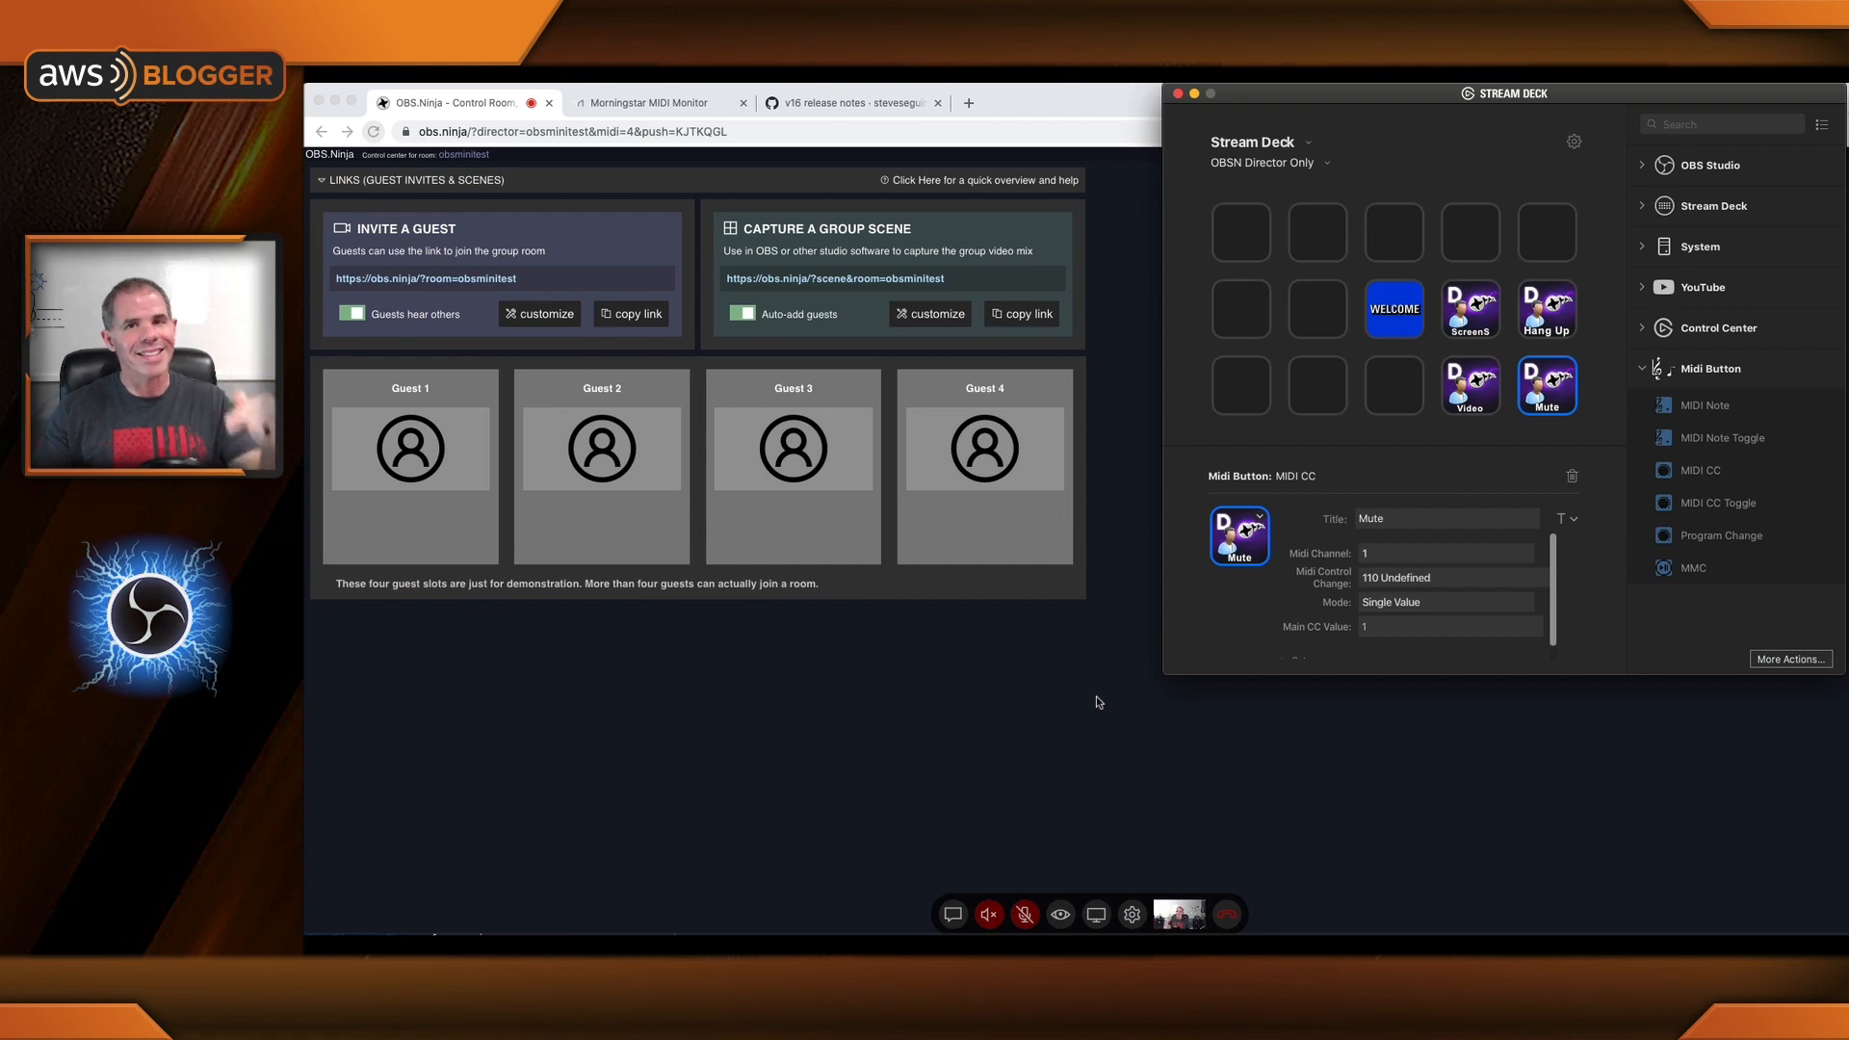
pyautogui.click(1071, 738)
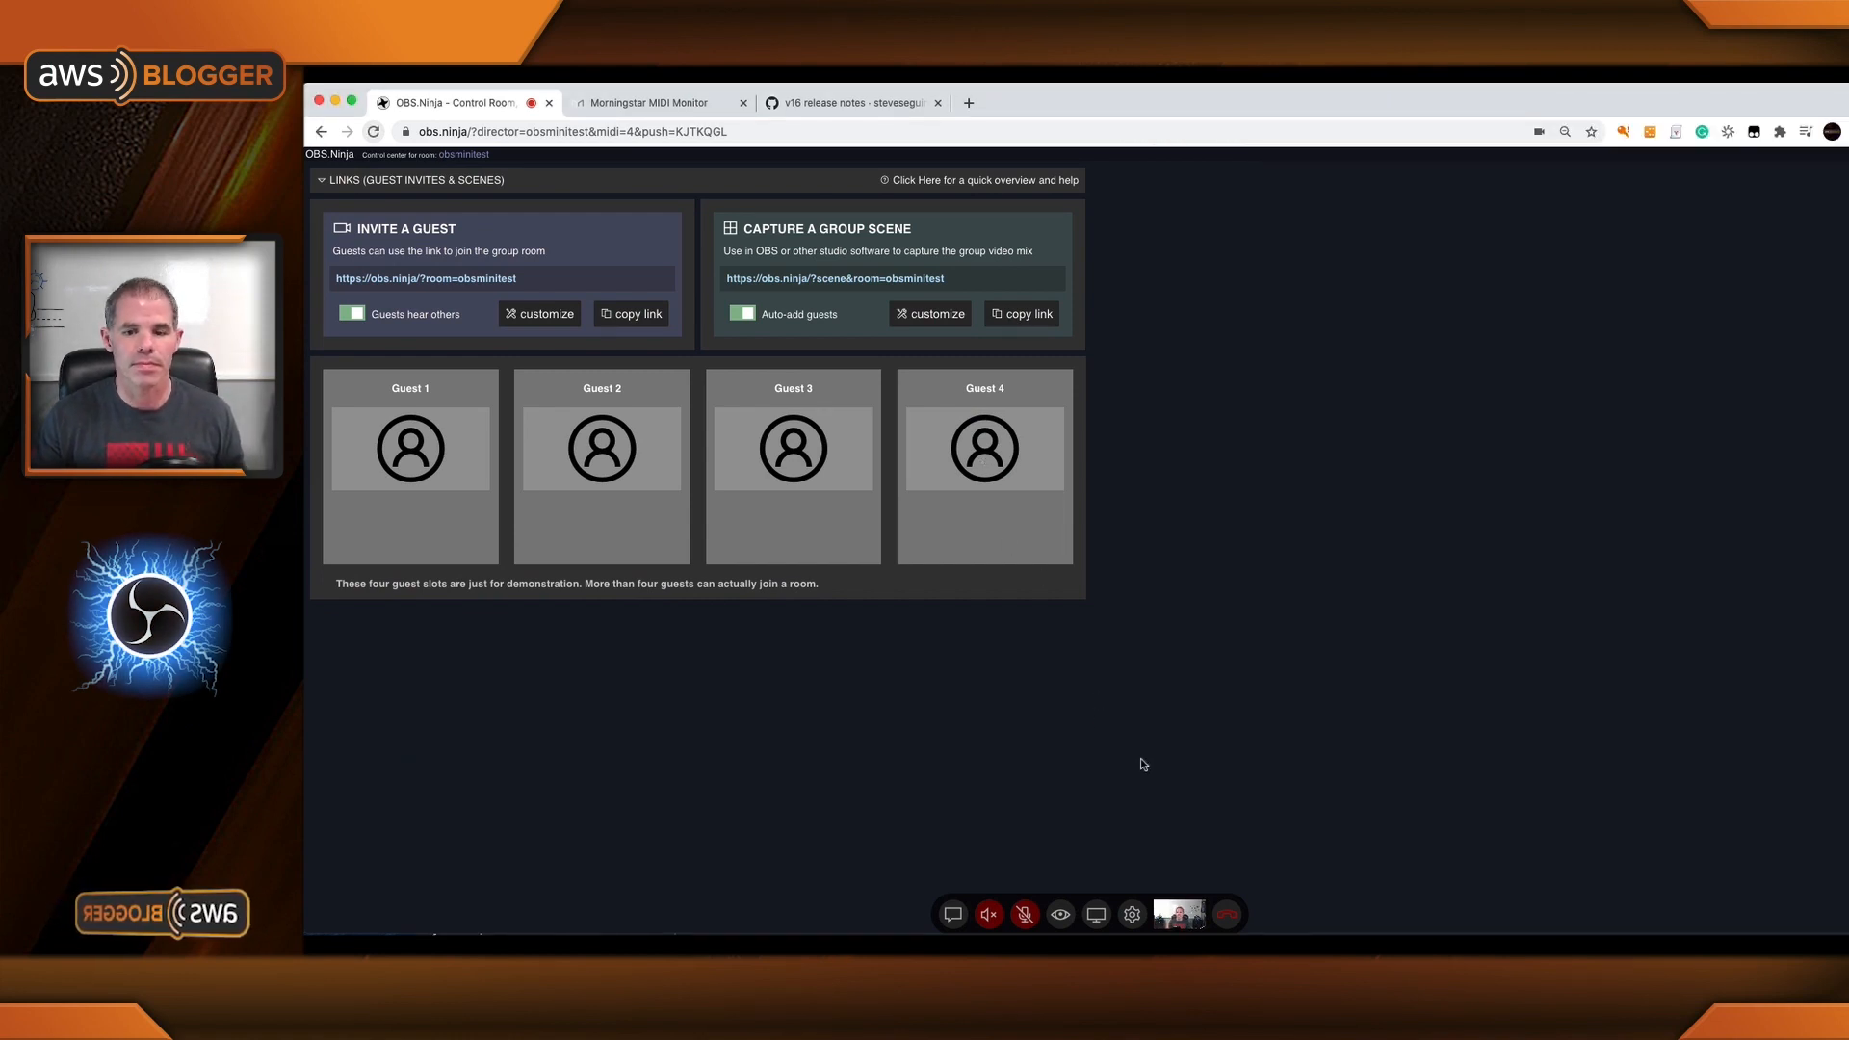